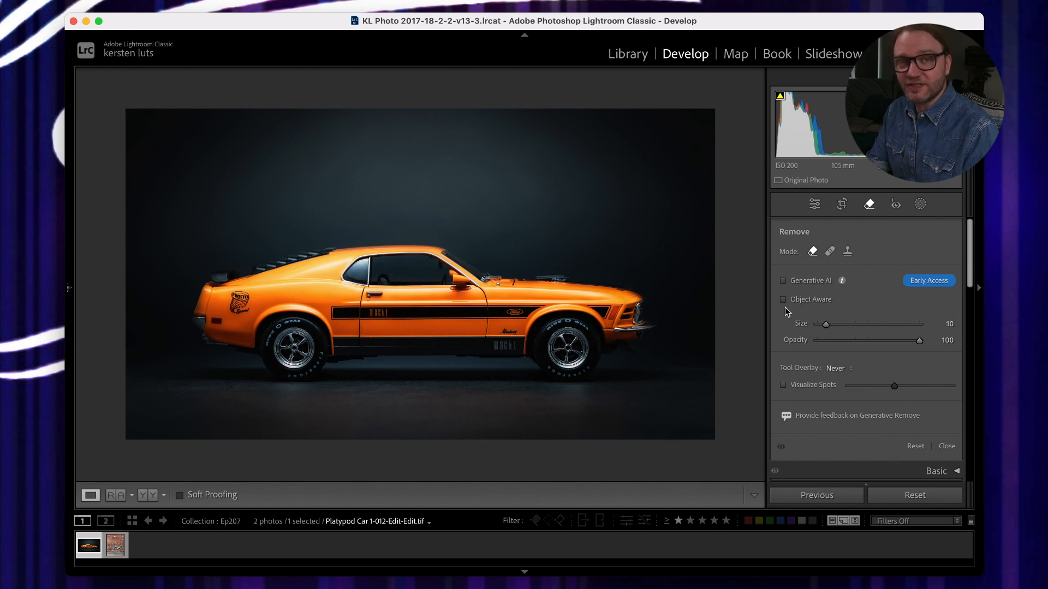
# Step: Turn on Generative AI and Object Aware for Remove, then erase the Twister decal on the rear fender with a size 9 brush
pyautogui.click(783, 281)
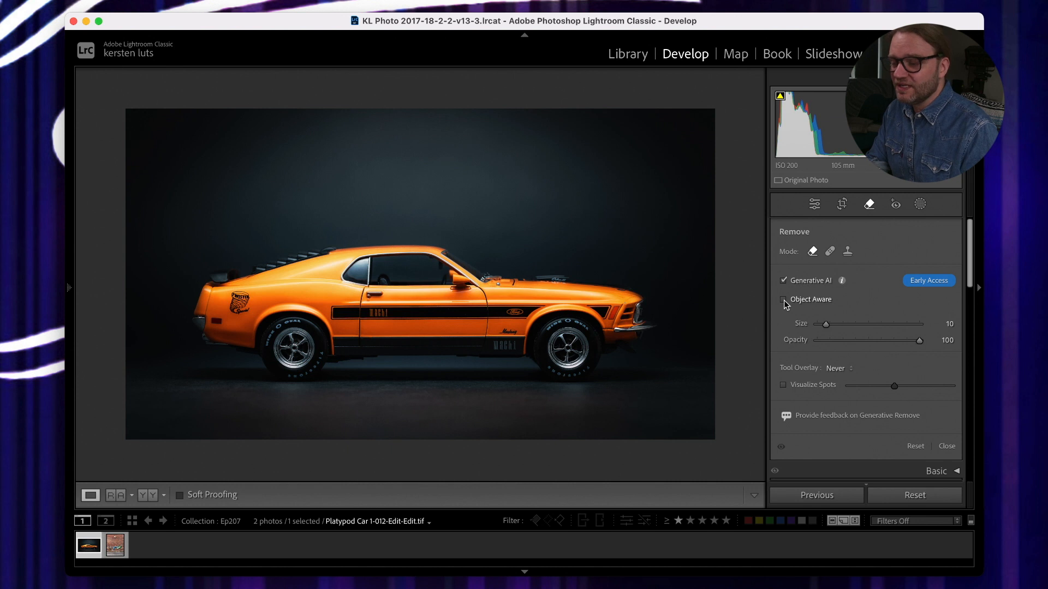
pyautogui.click(784, 301)
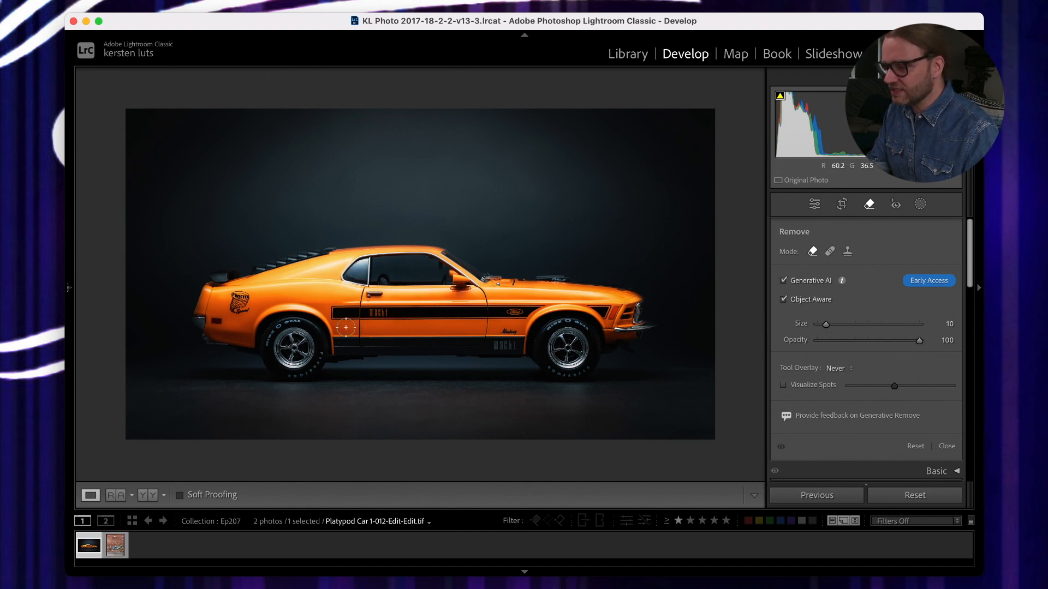
pyautogui.press('z')
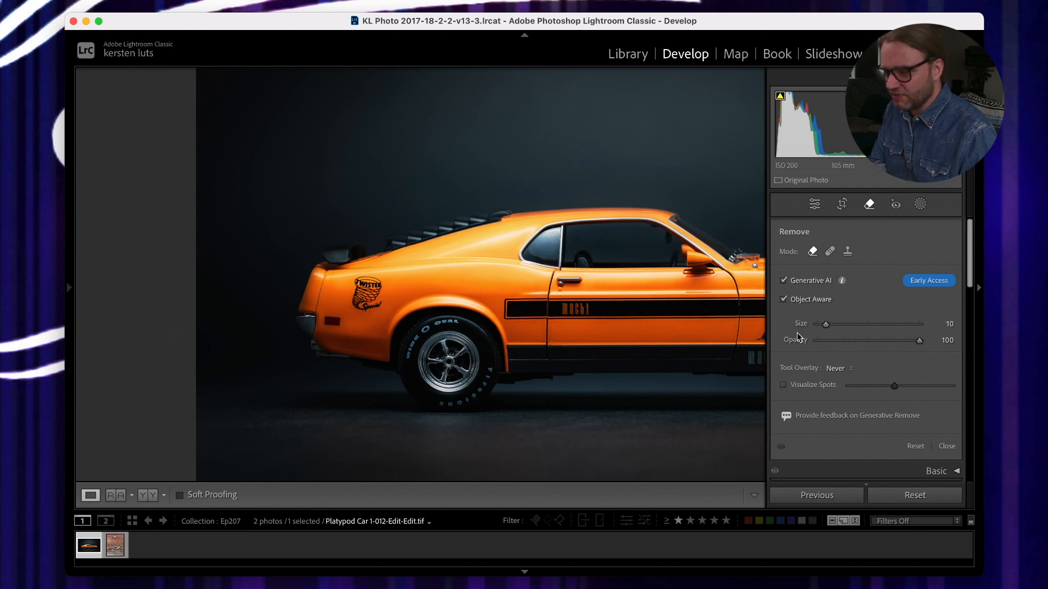
pyautogui.moveTo(825, 326)
pyautogui.mouseDown()
pyautogui.moveTo(841, 325)
pyautogui.moveTo(825, 326)
pyautogui.mouseUp()
pyautogui.moveTo(381, 305)
pyautogui.mouseDown()
pyautogui.moveTo(362, 280)
pyautogui.moveTo(358, 307)
pyautogui.moveTo(376, 301)
pyautogui.mouseUp()
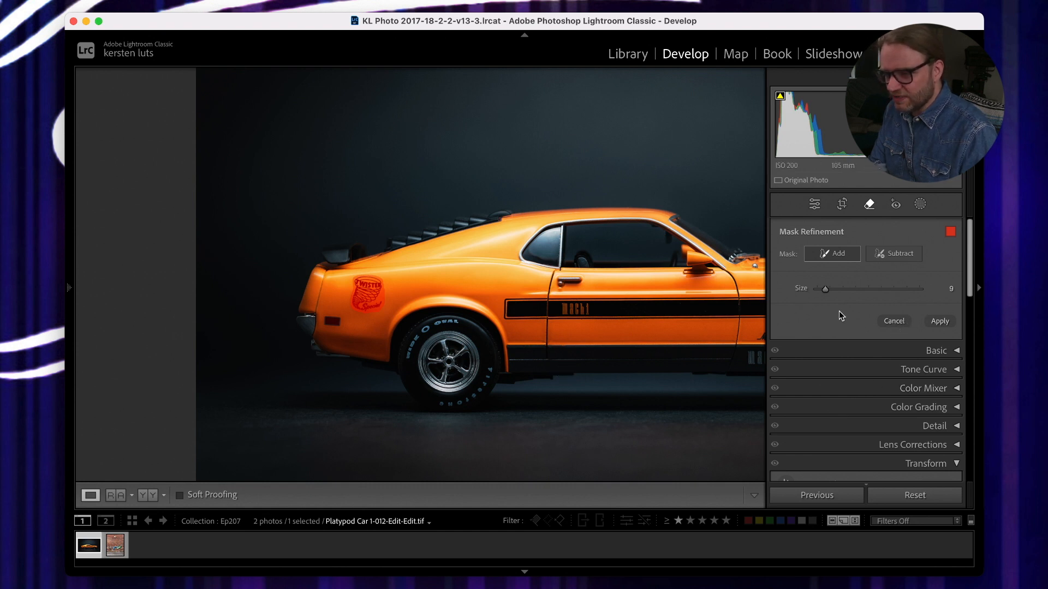
pyautogui.click(938, 323)
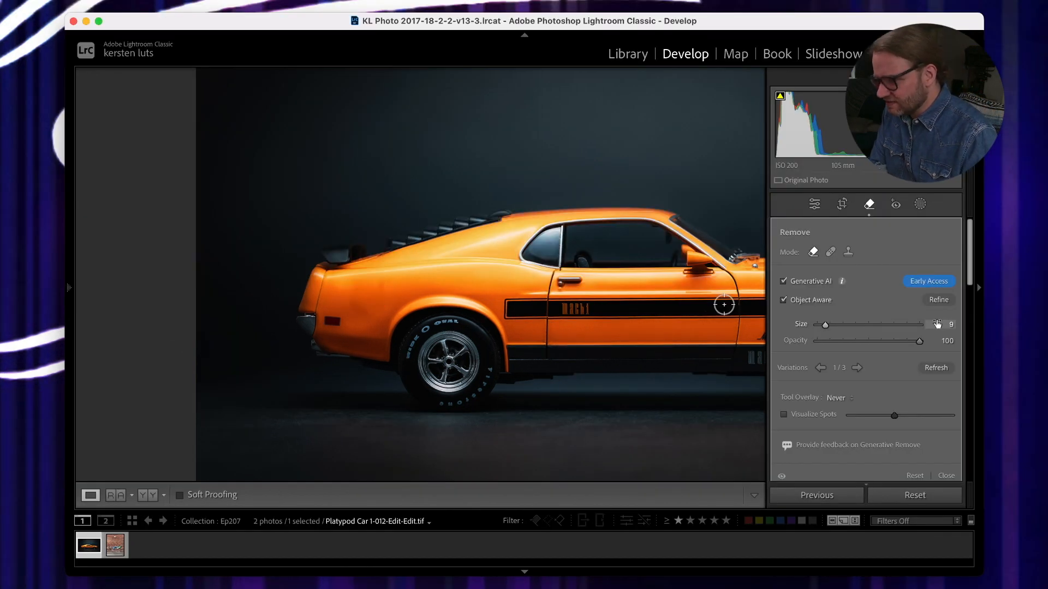
# Step: Compare the three generated variations for the rear fender decal removal and select variation 2
pyautogui.click(857, 369)
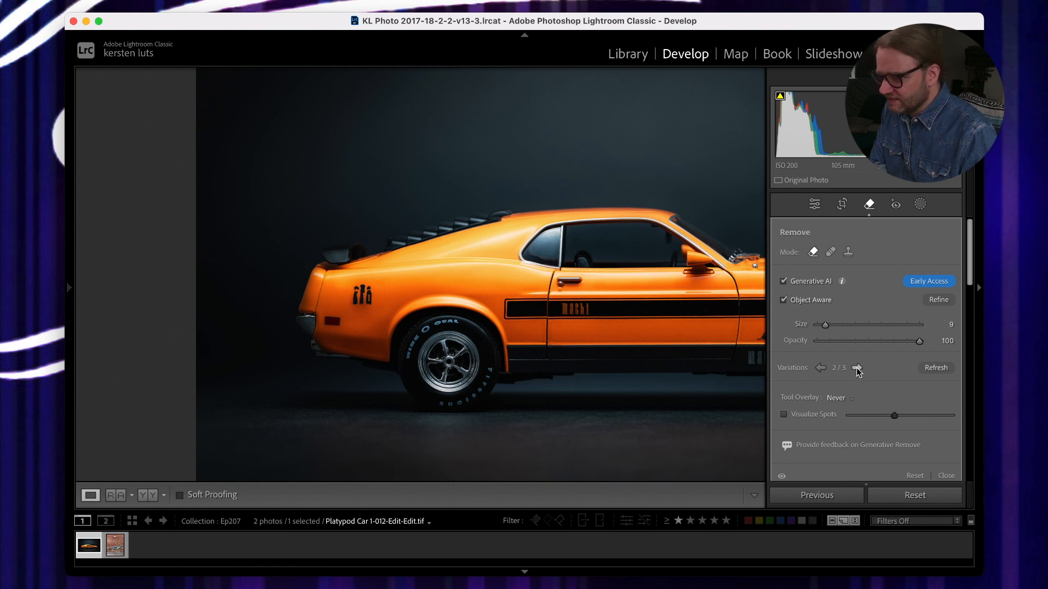
pyautogui.click(857, 369)
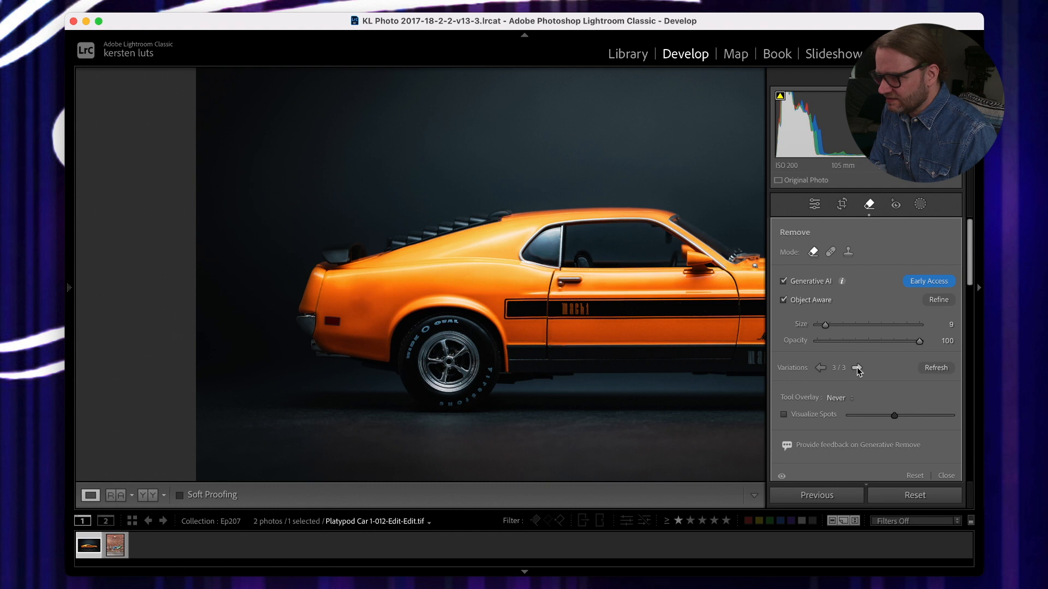
pyautogui.click(820, 369)
pyautogui.click(820, 368)
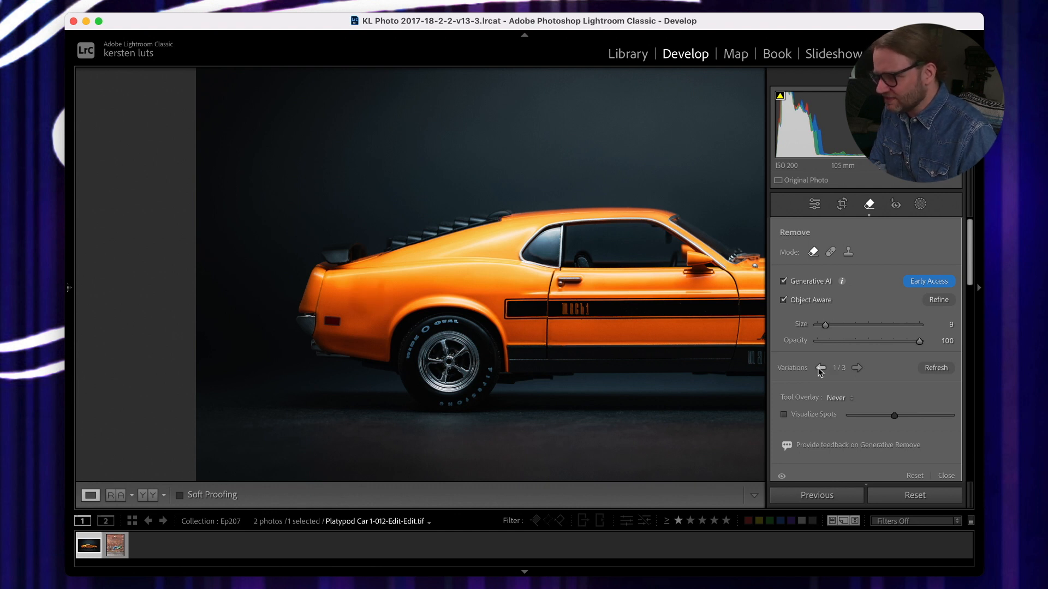
pyautogui.click(856, 369)
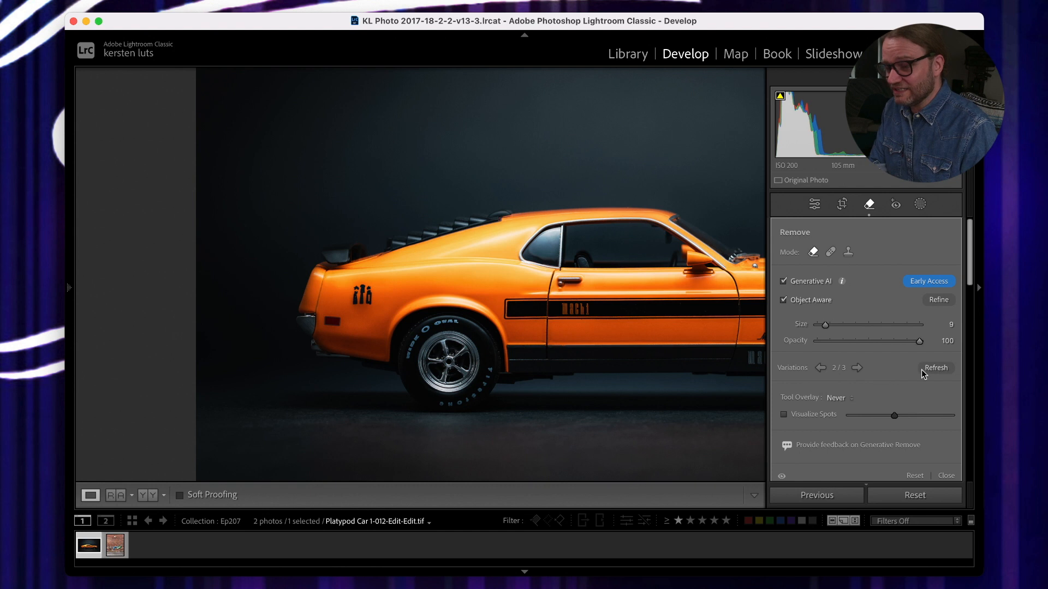
# Step: Turn off Object Aware and generatively remove the black marks on the rear fender with a brushed mask
pyautogui.click(798, 301)
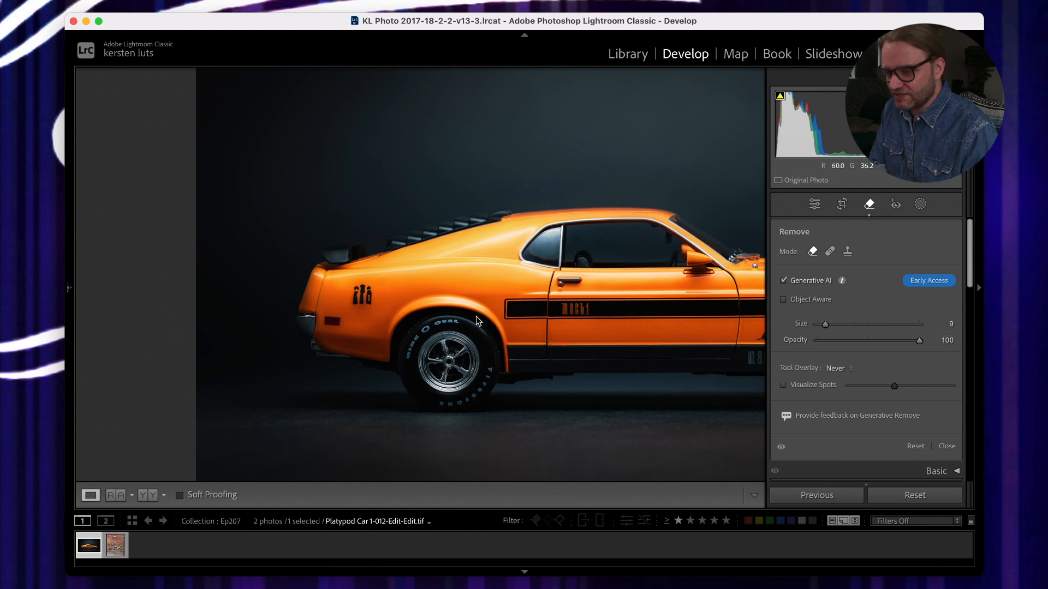
pyautogui.moveTo(364, 292); pyautogui.dragTo(361, 297)
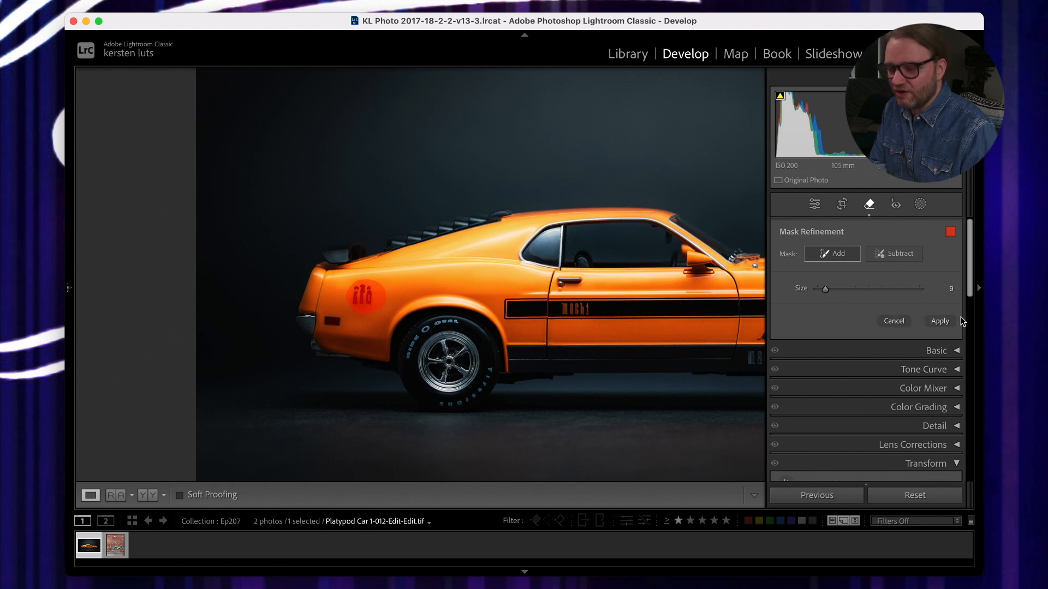
pyautogui.press('Return')
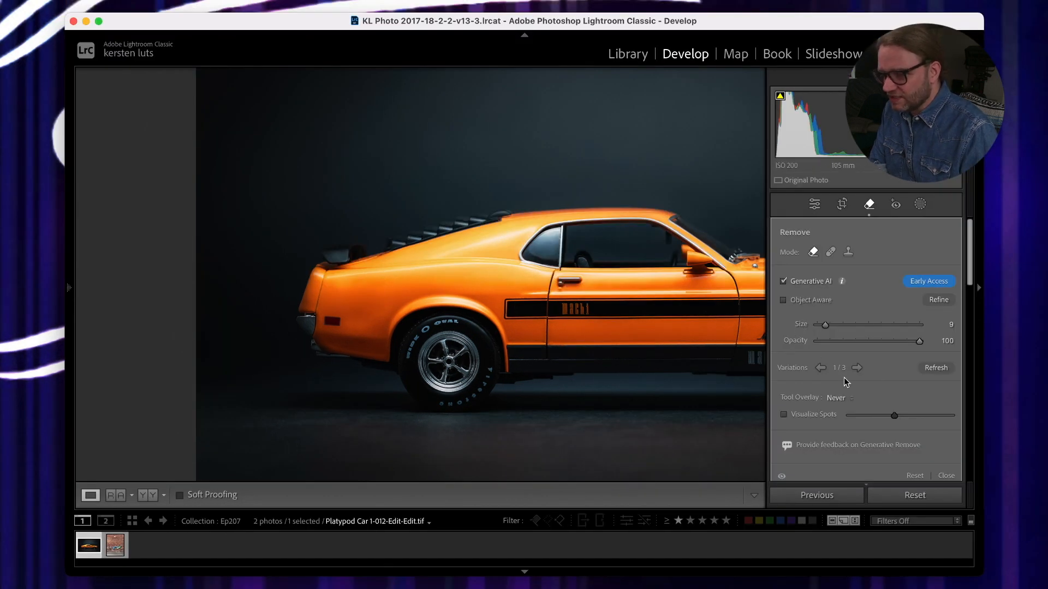
# Step: Review the variations of the new fender removal, return to variation 1 and deselect the spot
pyautogui.click(857, 368)
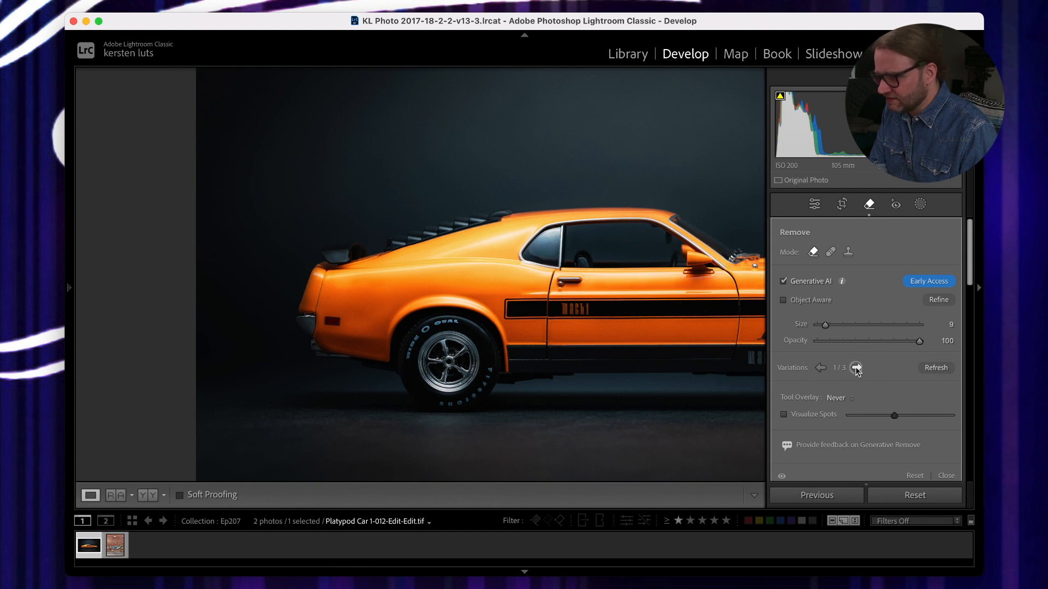
pyautogui.click(820, 367)
pyautogui.click(820, 367)
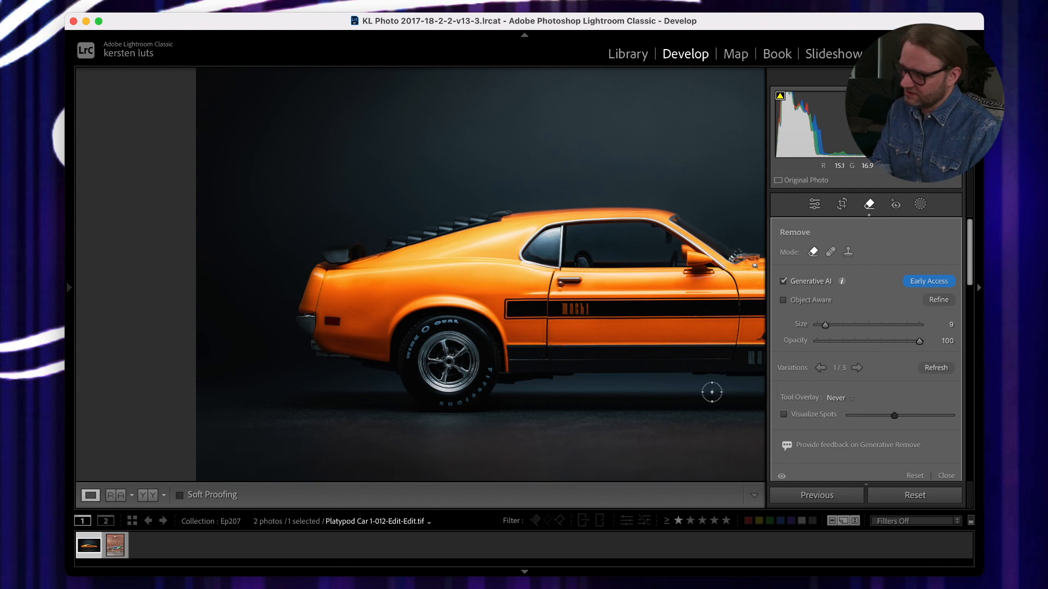
pyautogui.press('Escape')
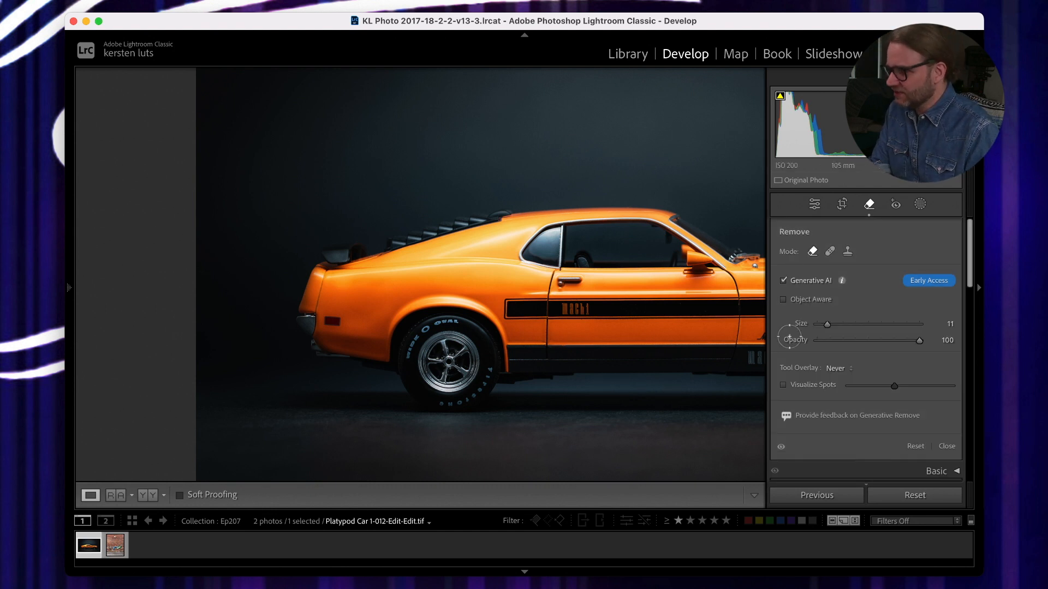
# Step: Brush over the black side stripe from the rear fender to the front wheel at size 11 and apply the generative removal
pyautogui.press('z')
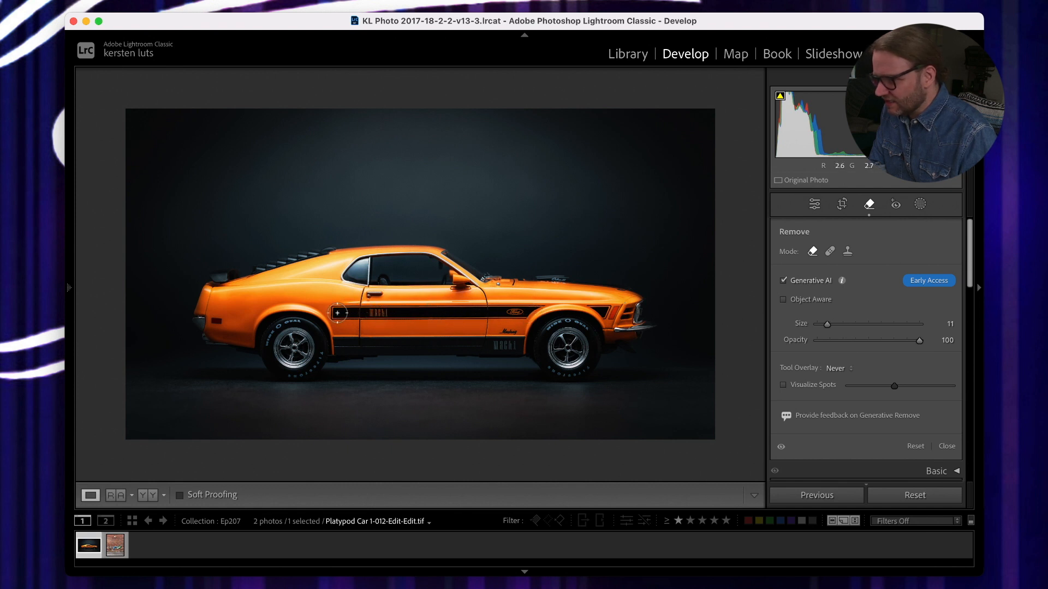
pyautogui.moveTo(332, 314); pyautogui.dragTo(540, 309)
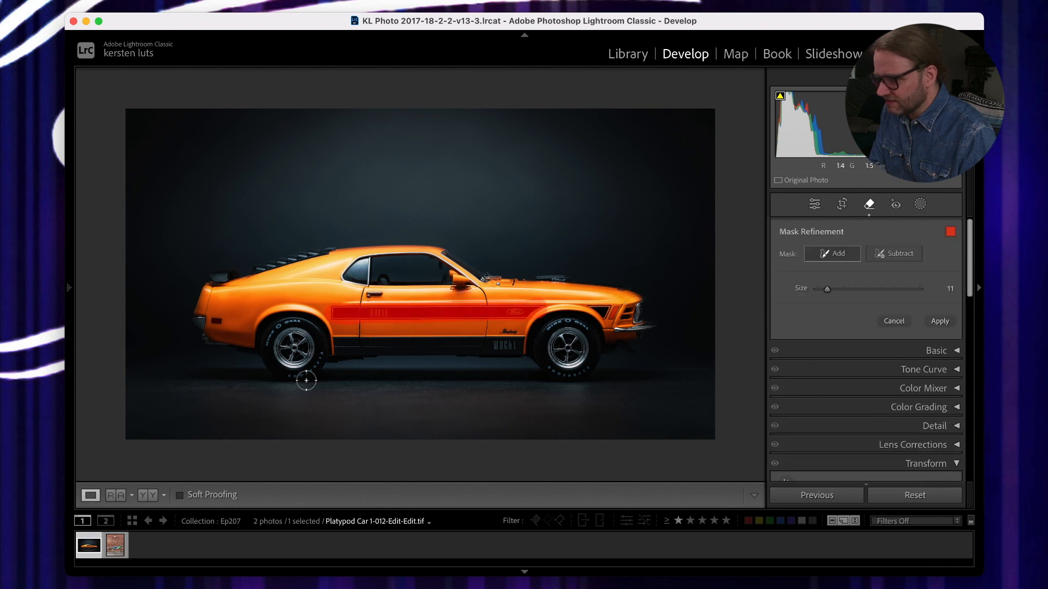
pyautogui.click(939, 322)
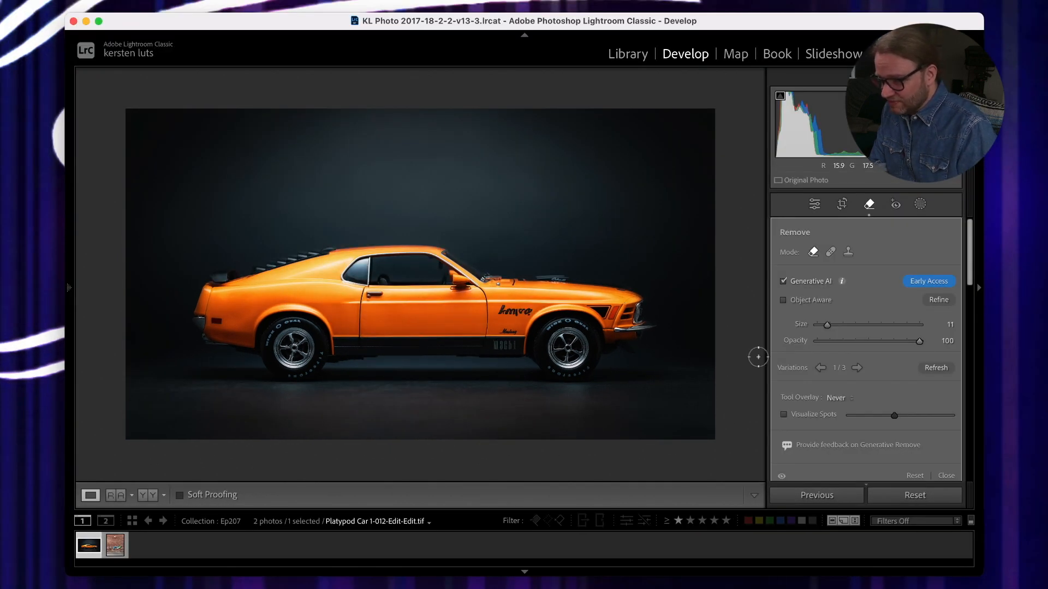
# Step: Compare the generated variations for the side stripe removal and select variation 3
pyautogui.click(859, 368)
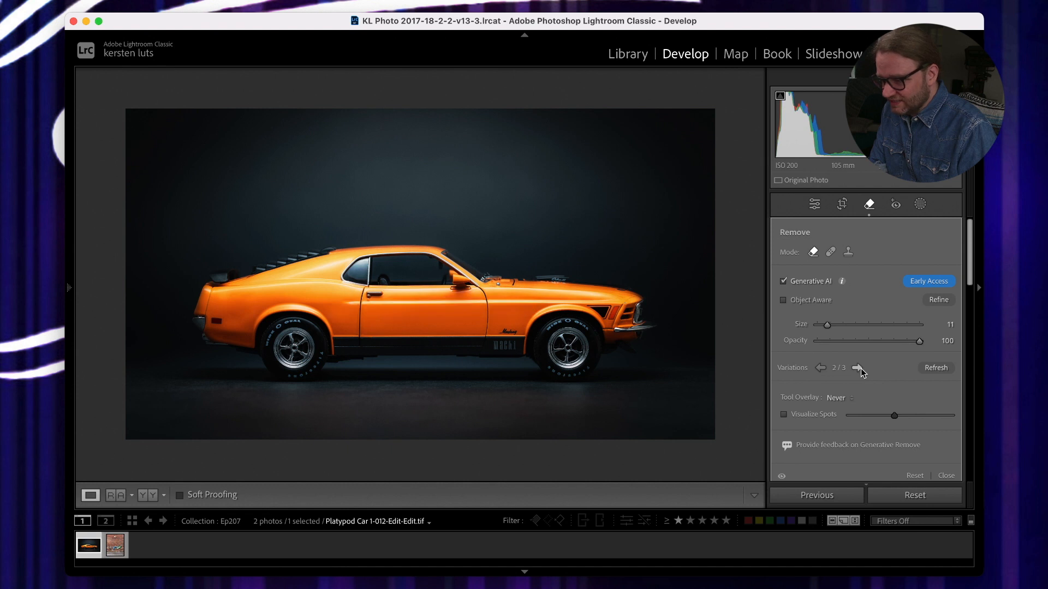
pyautogui.click(820, 367)
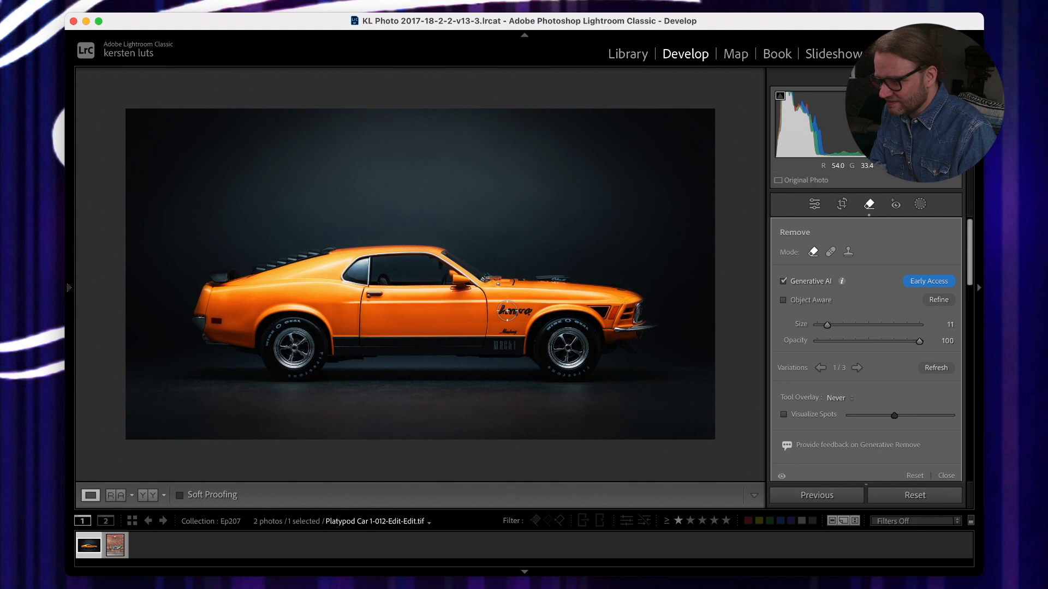
pyautogui.click(855, 369)
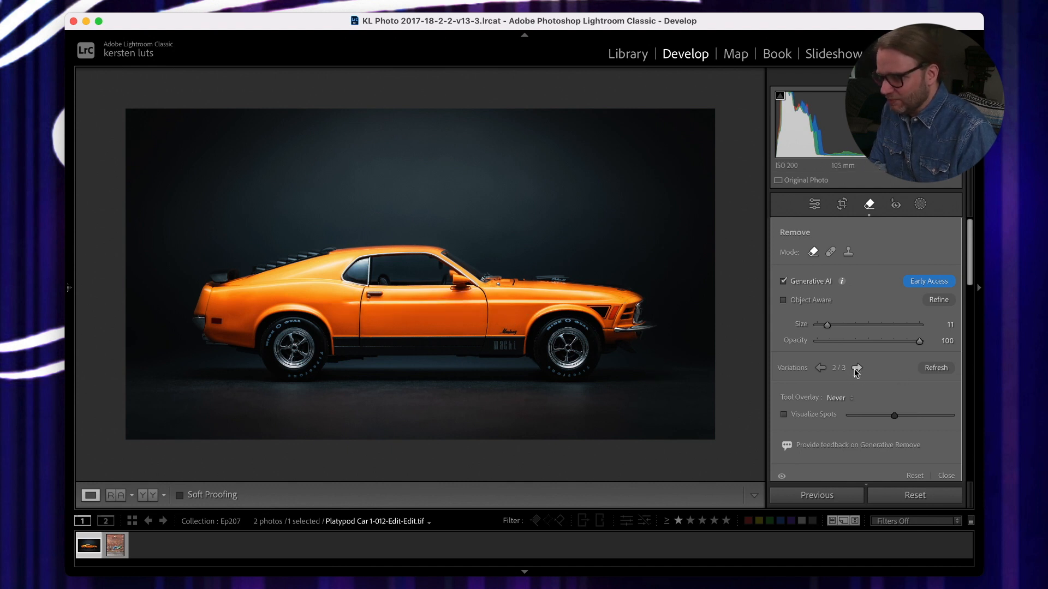
pyautogui.click(855, 369)
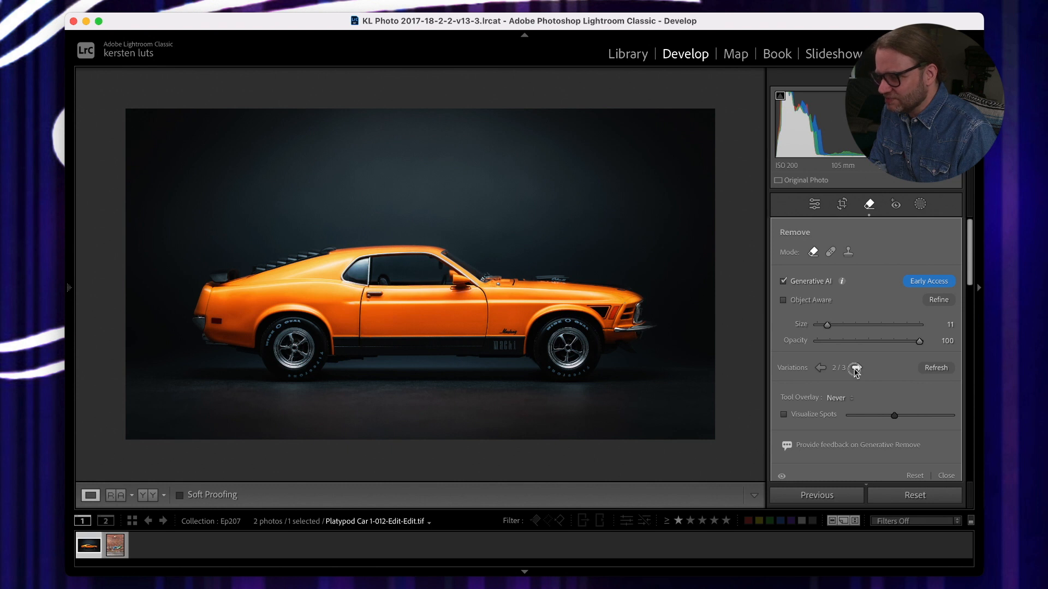
pyautogui.click(820, 368)
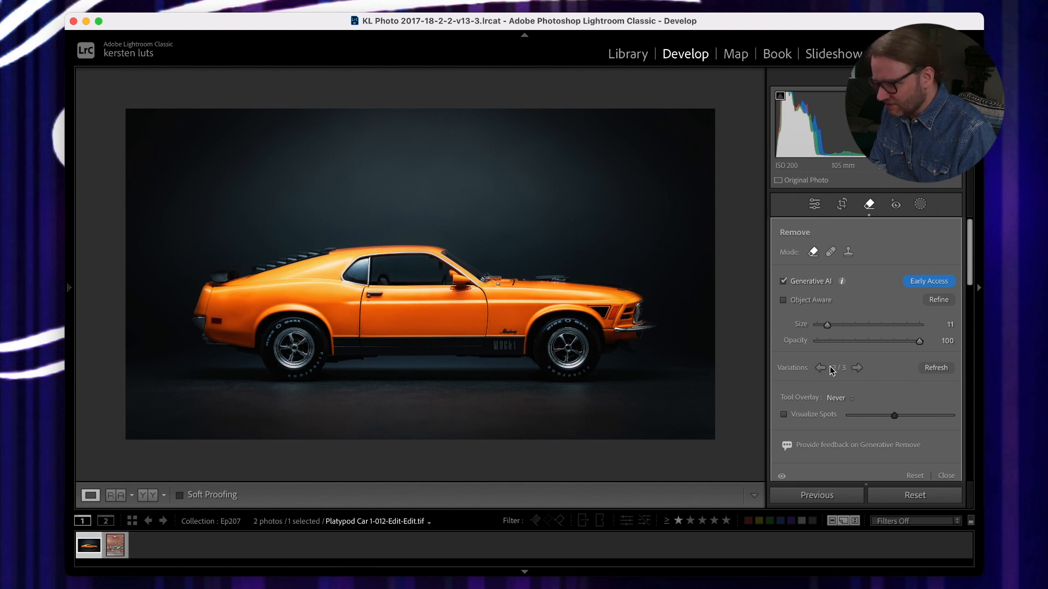
pyautogui.click(857, 368)
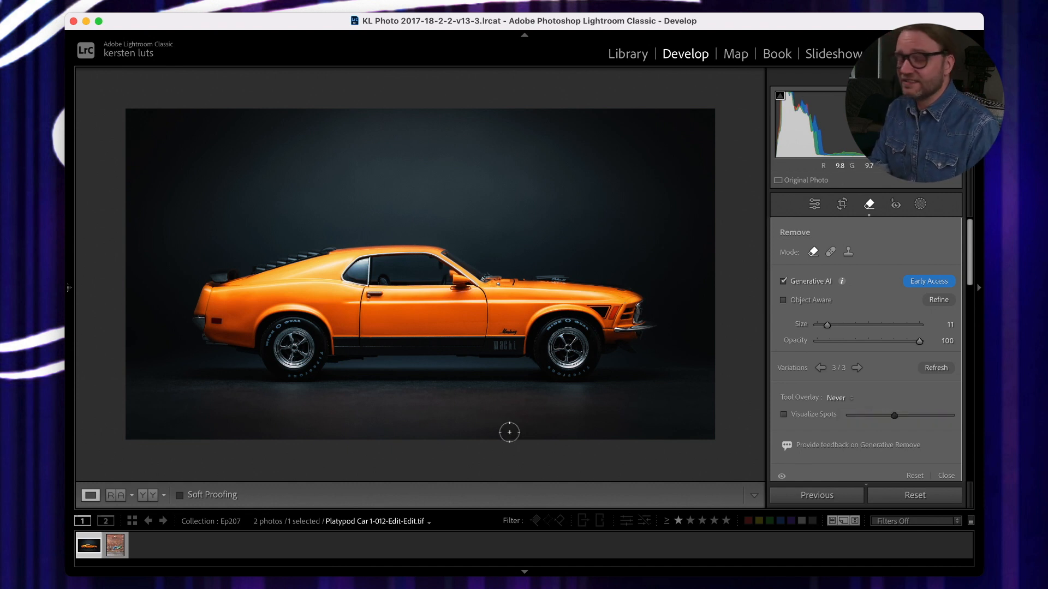
# Step: Switch to the photo KL1_6822-Edit.tif and generatively remove the falling man using an Object Aware brush at size 30
pyautogui.click(119, 546)
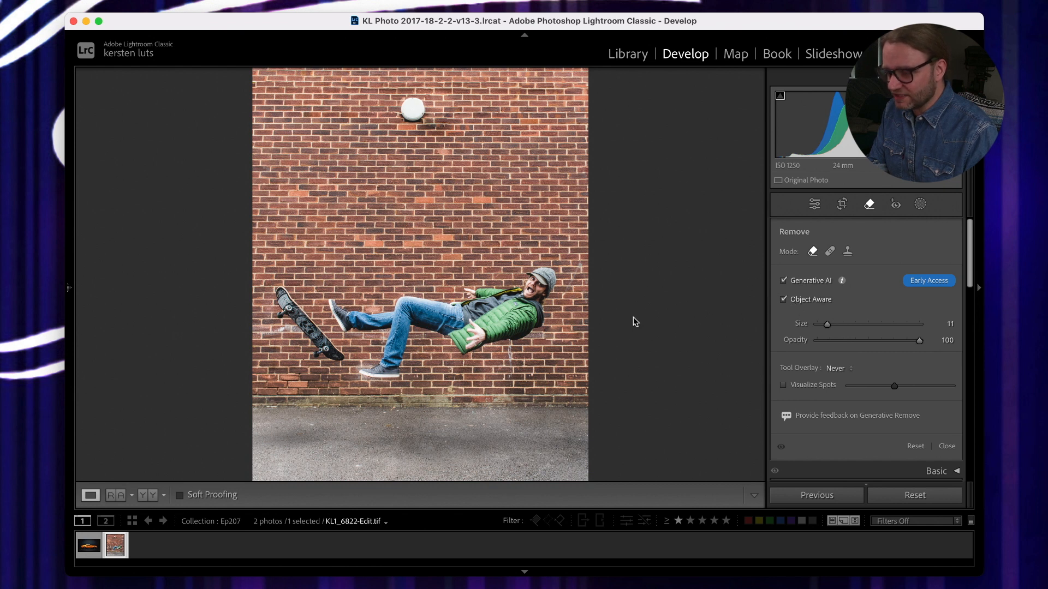
pyautogui.scroll(3, 530, 330)
pyautogui.scroll(3, 541, 309)
pyautogui.scroll(1, 542, 309)
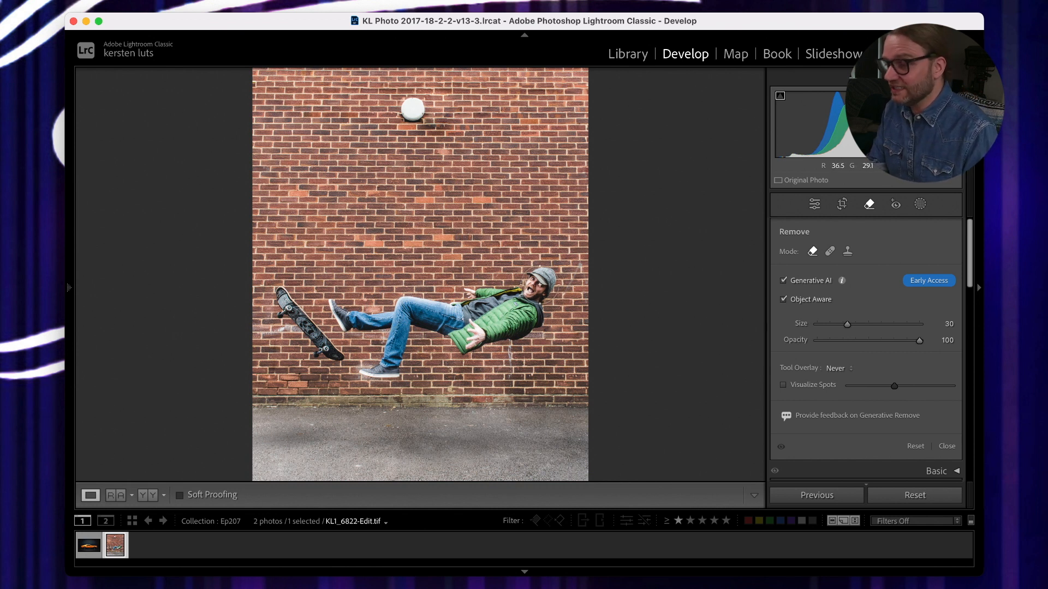
pyautogui.moveTo(537, 284)
pyautogui.mouseDown()
pyautogui.moveTo(533, 318)
pyautogui.moveTo(462, 342)
pyautogui.moveTo(413, 326)
pyautogui.moveTo(390, 376)
pyautogui.moveTo(408, 312)
pyautogui.moveTo(479, 304)
pyautogui.moveTo(338, 313)
pyautogui.mouseUp()
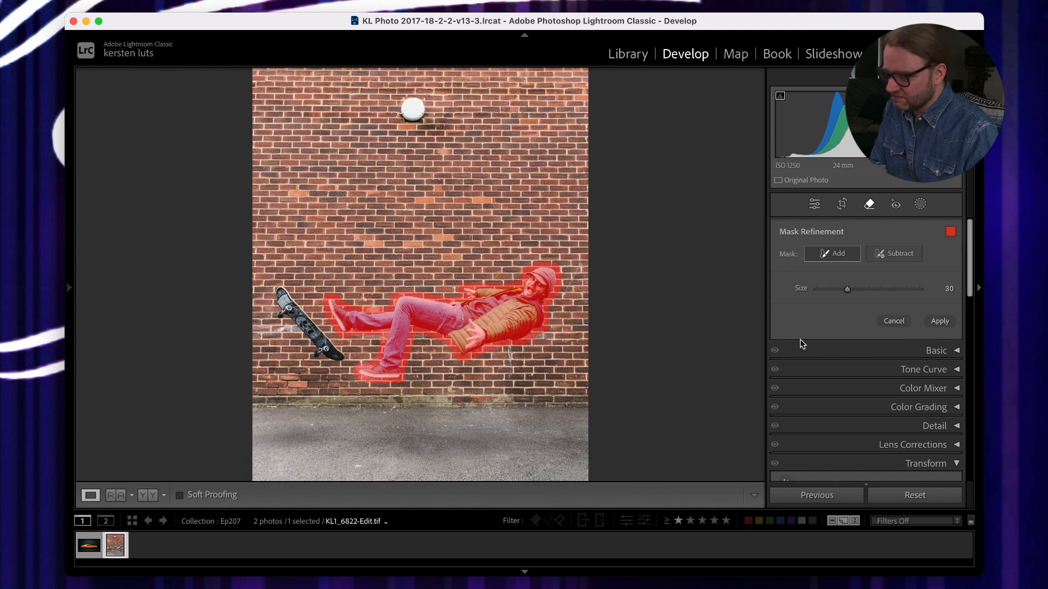
pyautogui.click(942, 319)
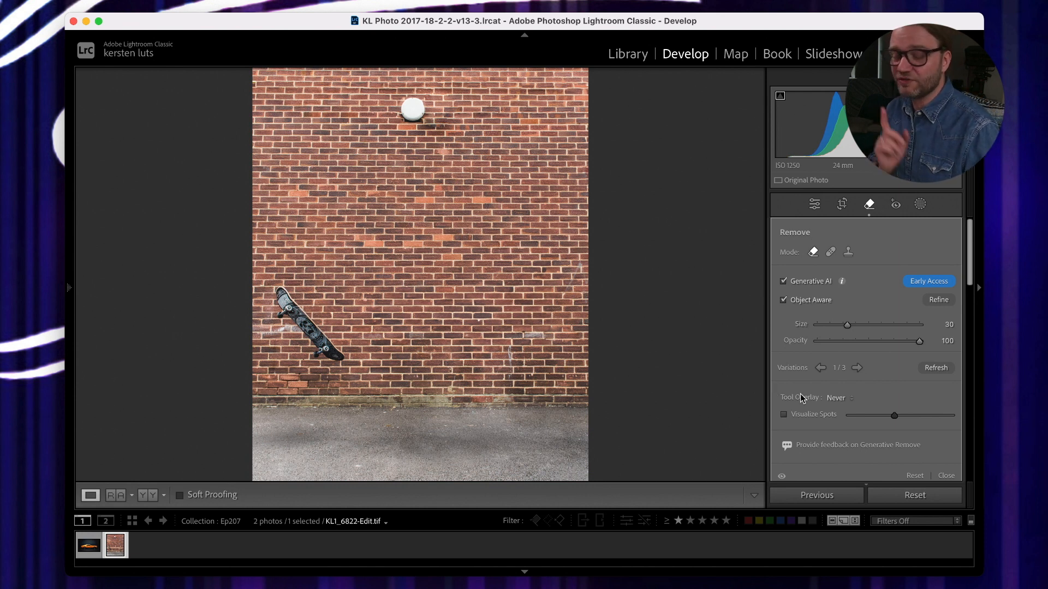
# Step: Compare all three generated brick wall variations for the man's removal and return to variation 1
pyautogui.click(856, 369)
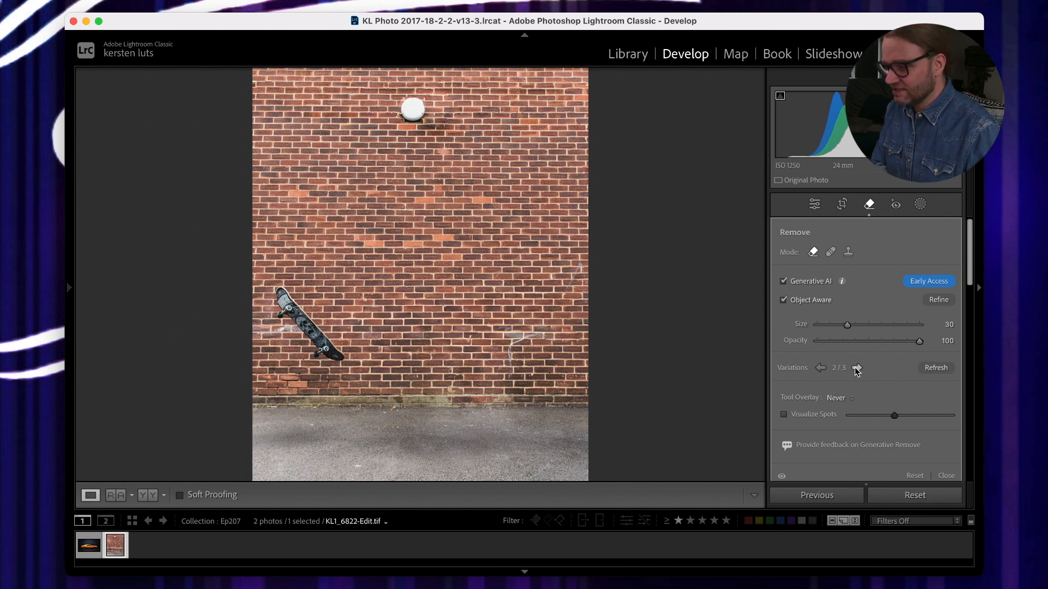
pyautogui.click(857, 369)
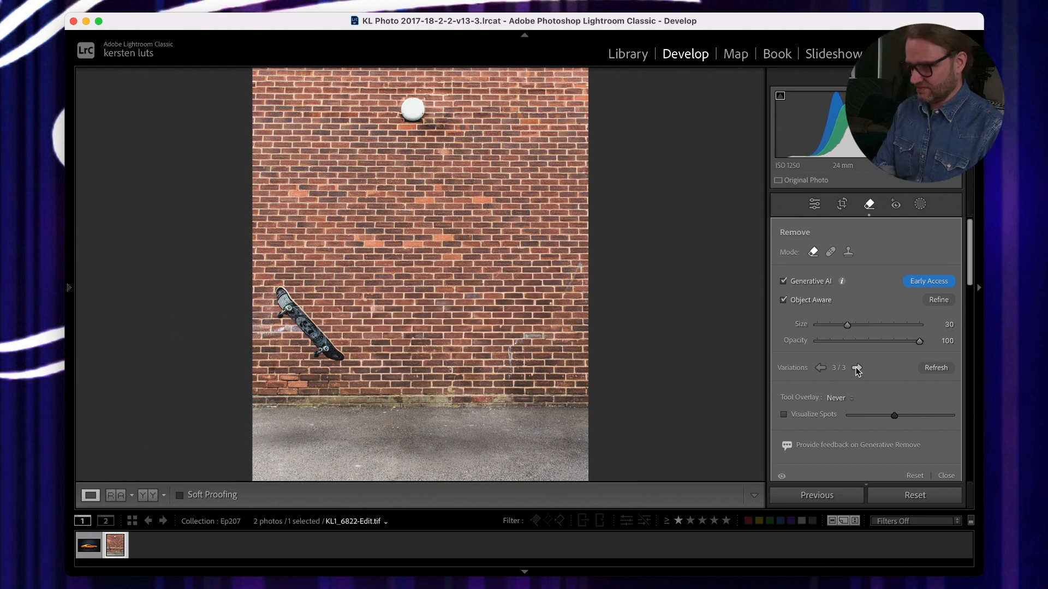
pyautogui.click(821, 369)
pyautogui.click(821, 368)
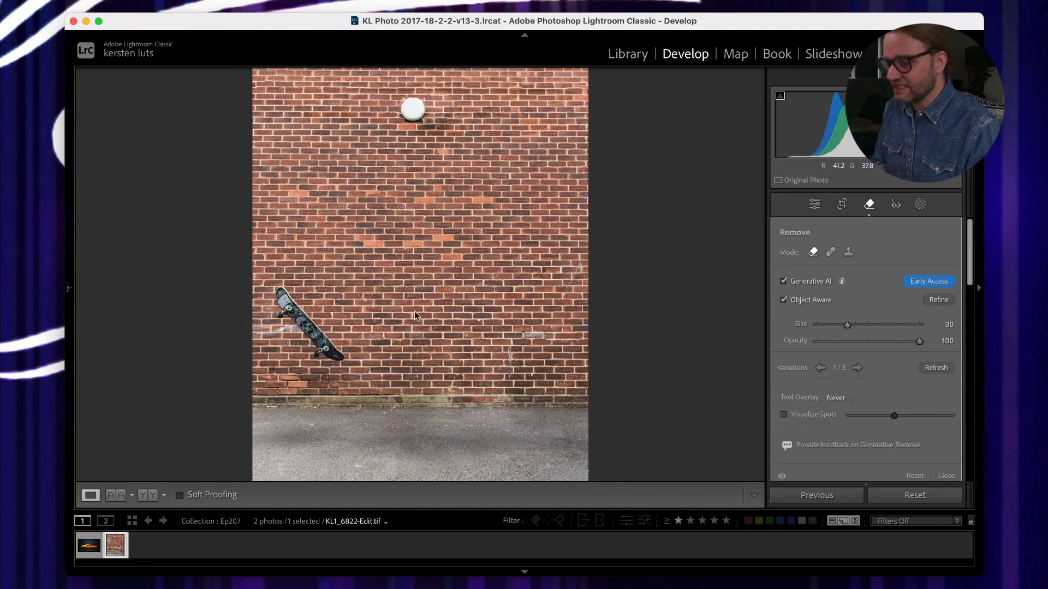
# Step: Set the brush size to 19 and generatively remove the skateboard from the brick wall with an Object Aware mask
pyautogui.scroll(-5, 403, 311)
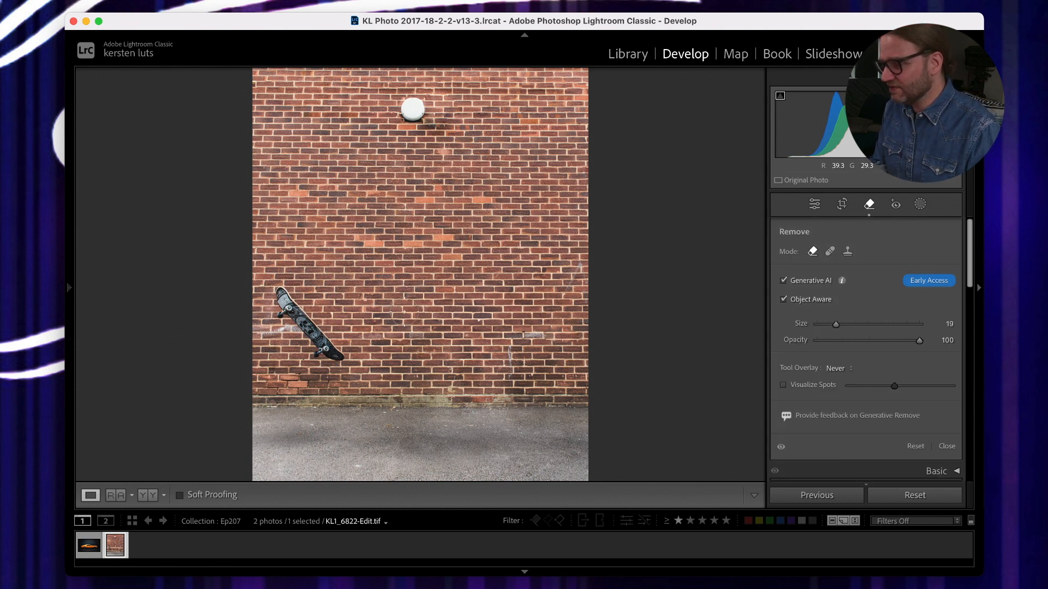
pyautogui.moveTo(278, 291)
pyautogui.mouseDown()
pyautogui.moveTo(335, 361)
pyautogui.moveTo(279, 299)
pyautogui.mouseUp()
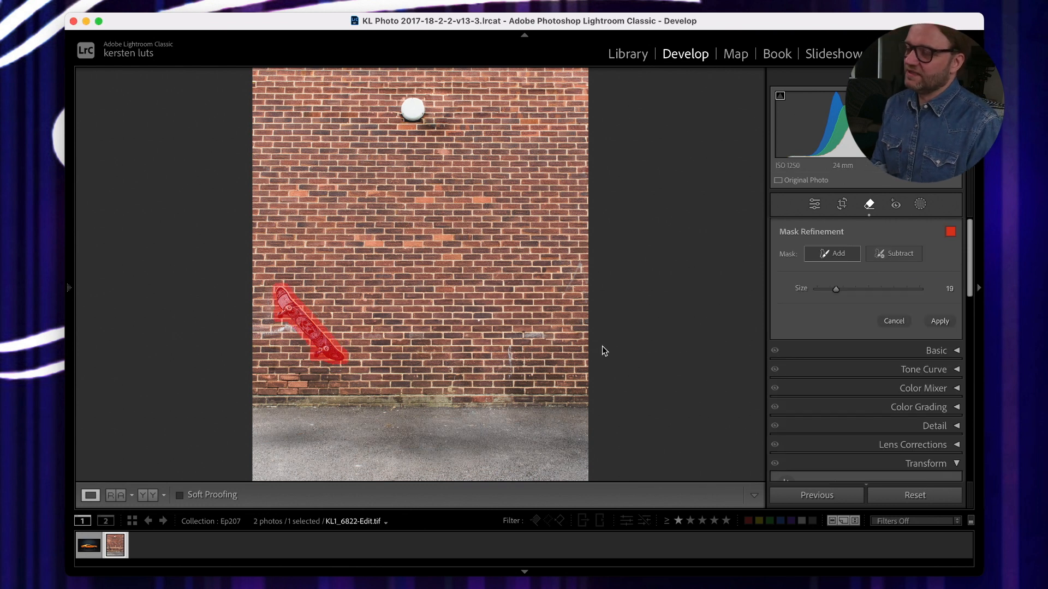
pyautogui.click(939, 321)
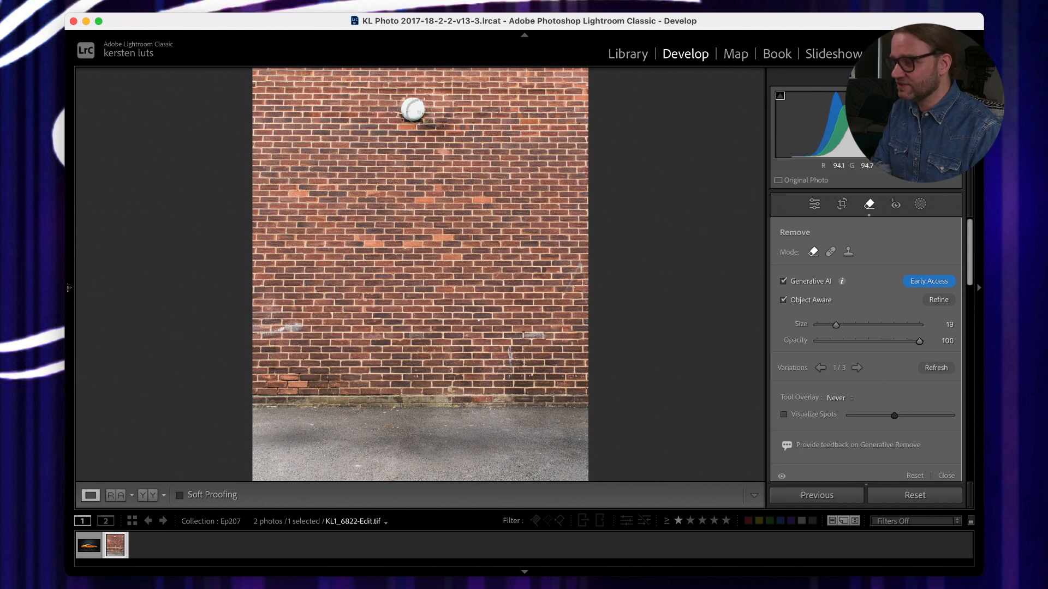
# Step: Generatively remove the round wall lamp with an Object Aware mask and switch its result to variation 3
pyautogui.click(415, 111)
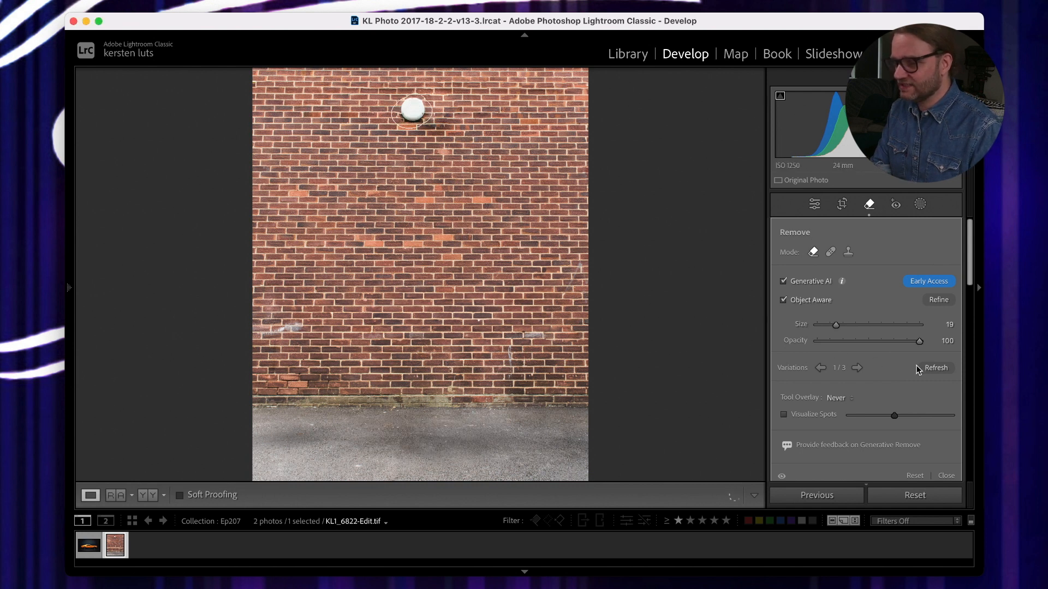
pyautogui.click(936, 322)
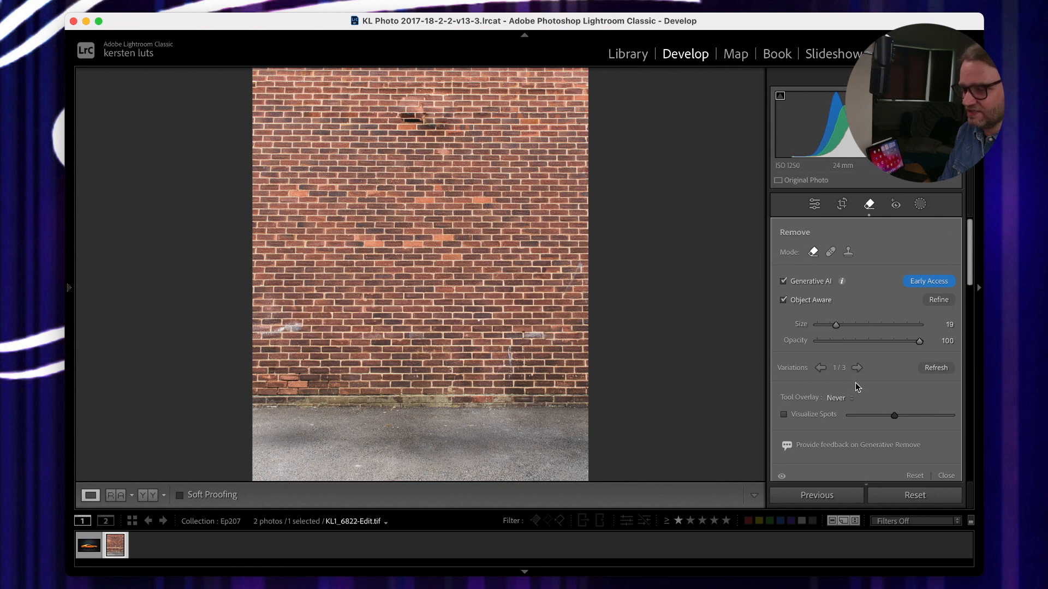
pyautogui.click(857, 368)
pyautogui.click(856, 368)
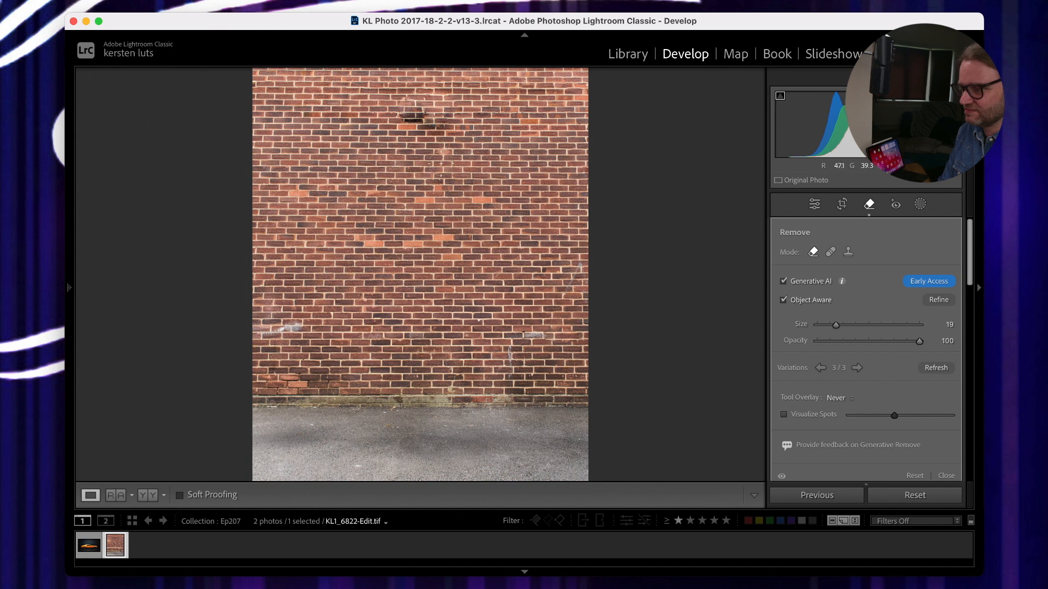
# Step: Set the brush size to 25 and generatively remove the lamp's leftover fixture and shadow from the bricks
pyautogui.scroll(2, 428, 136)
pyautogui.moveTo(439, 140)
pyautogui.mouseDown()
pyautogui.moveTo(449, 114)
pyautogui.moveTo(398, 104)
pyautogui.moveTo(420, 137)
pyautogui.moveTo(436, 138)
pyautogui.mouseUp()
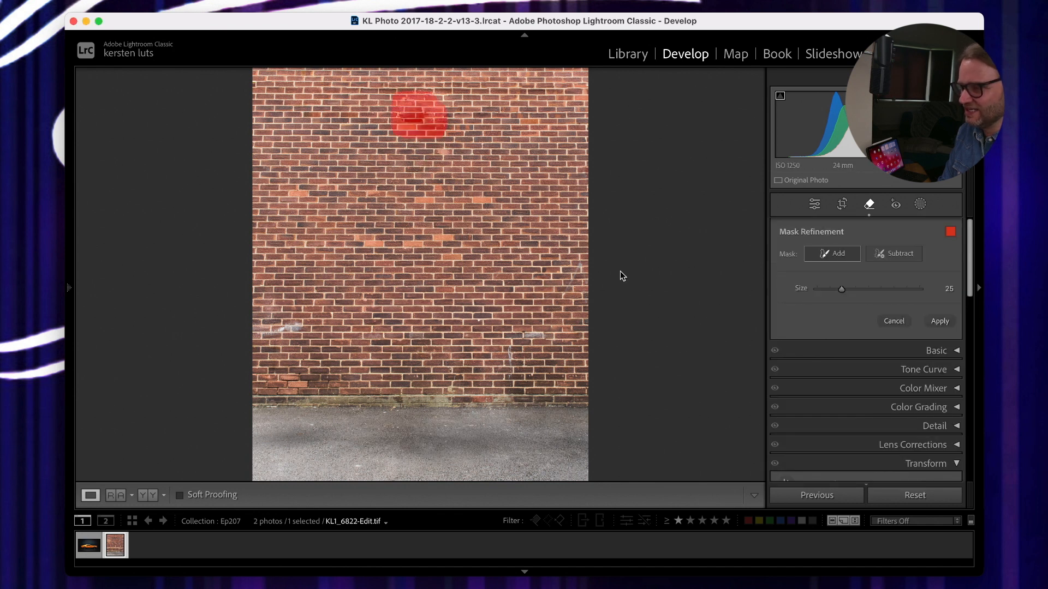
pyautogui.click(938, 321)
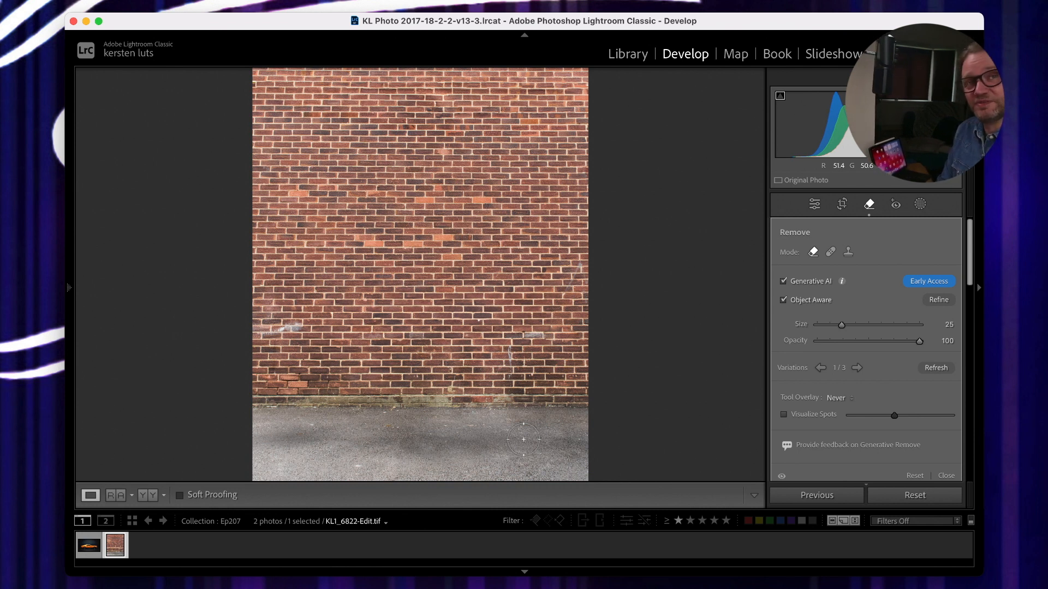
# Step: Reset all edits on the brick wall photo and apply Lens Blur to it
pyautogui.click(903, 494)
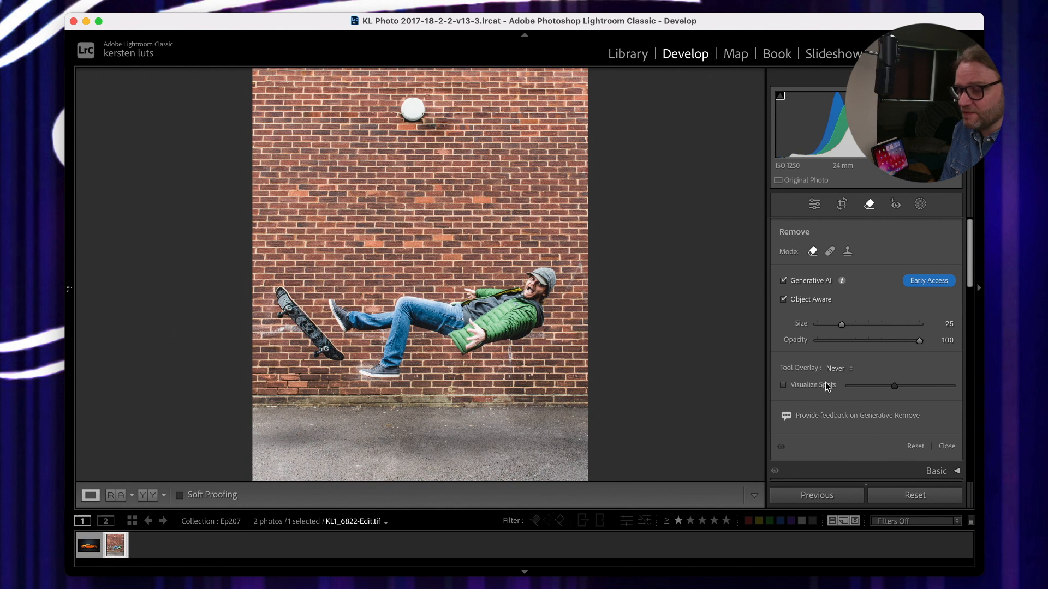
pyautogui.scroll(-5, 828, 379)
pyautogui.scroll(-5, 827, 378)
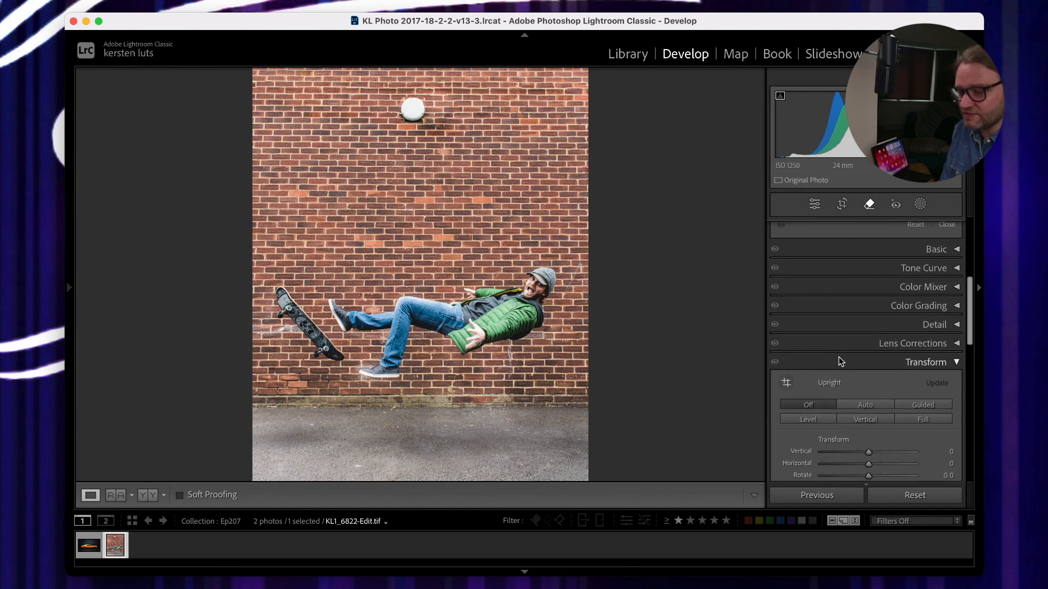
pyautogui.scroll(-5, 866, 352)
pyautogui.scroll(6, 866, 352)
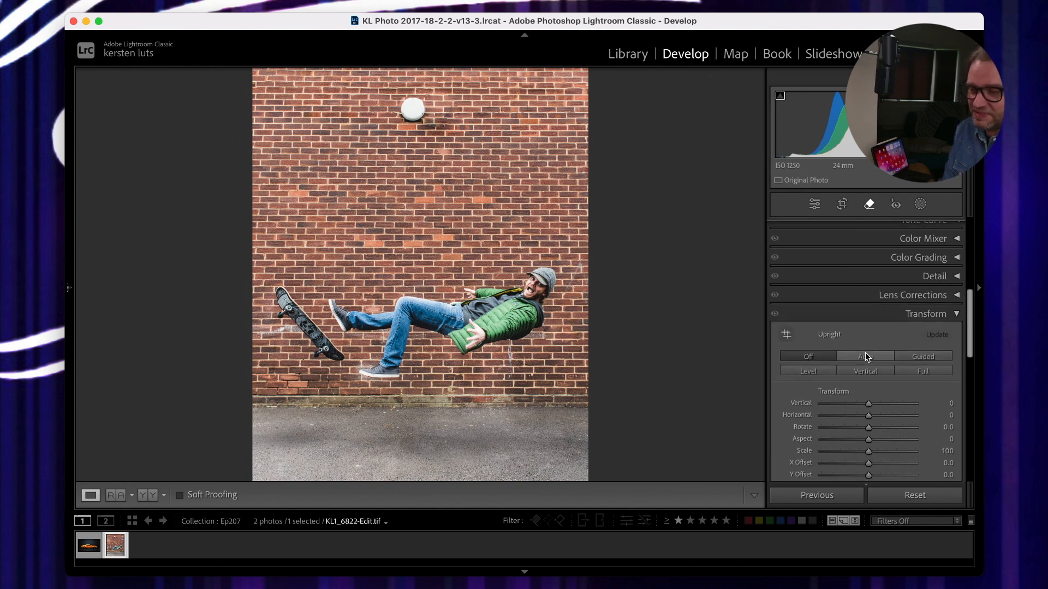
pyautogui.scroll(3, 911, 317)
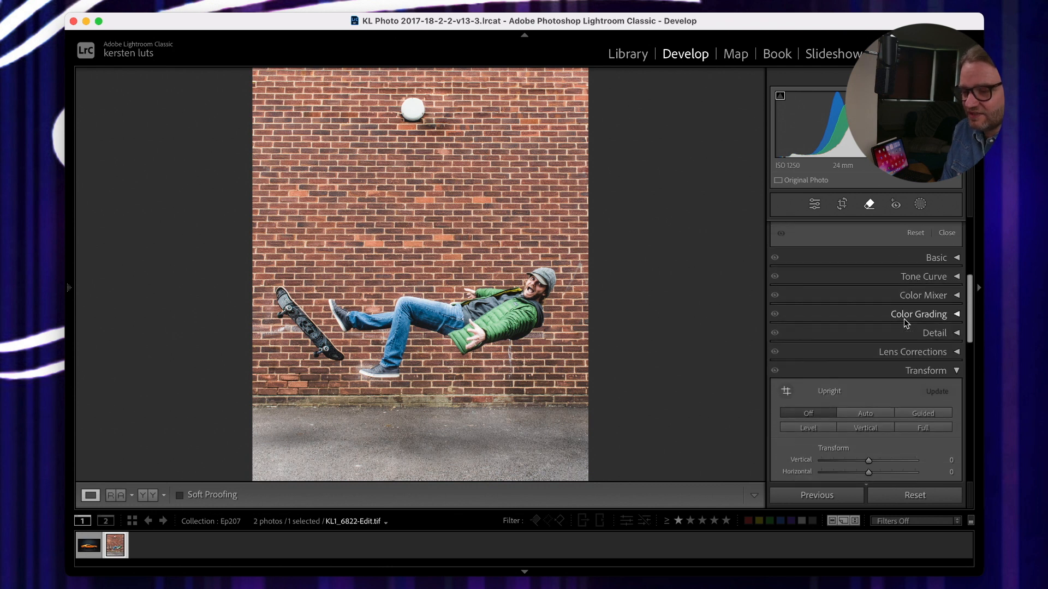
pyautogui.scroll(-5, 904, 319)
pyautogui.scroll(-5, 871, 360)
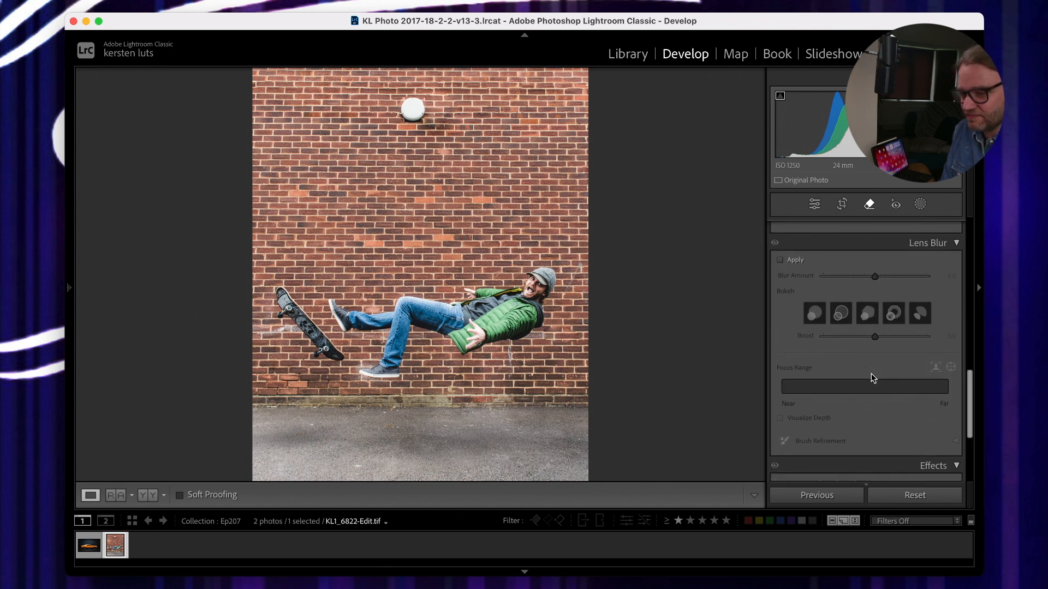
pyautogui.scroll(2, 871, 373)
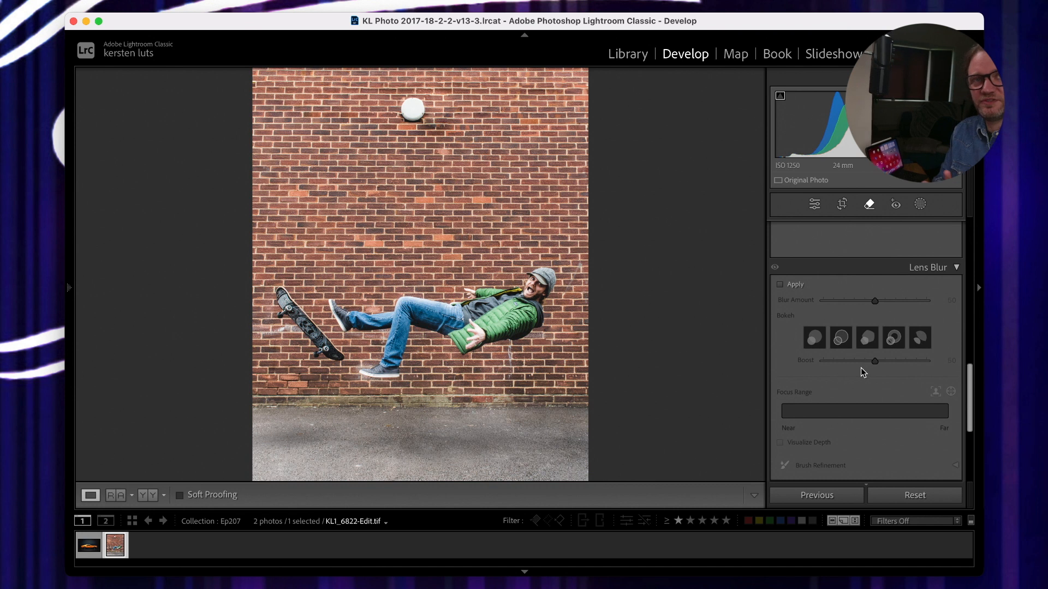
pyautogui.scroll(-1, 843, 305)
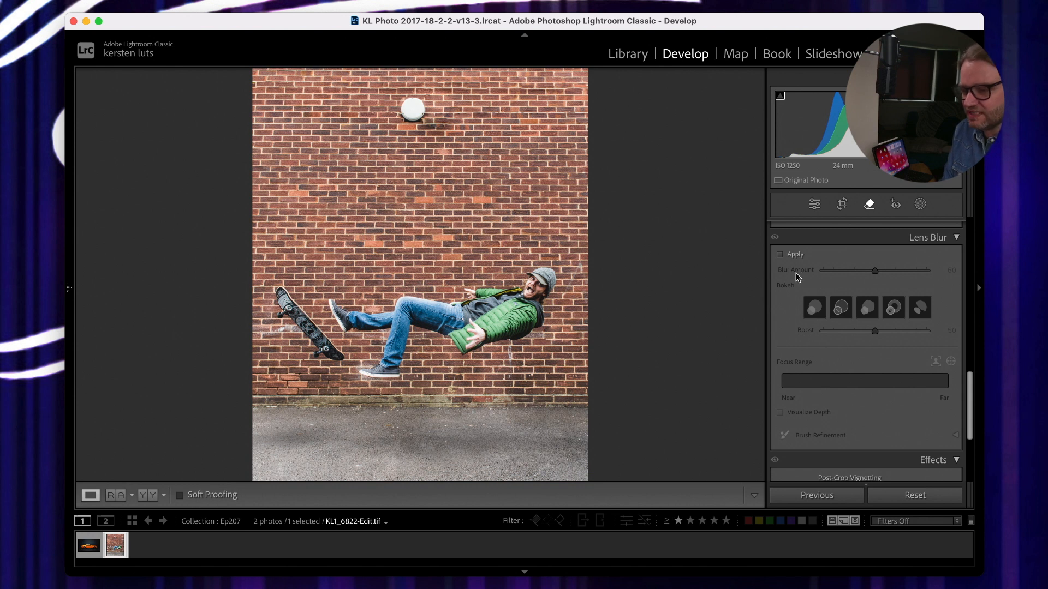
pyautogui.click(781, 255)
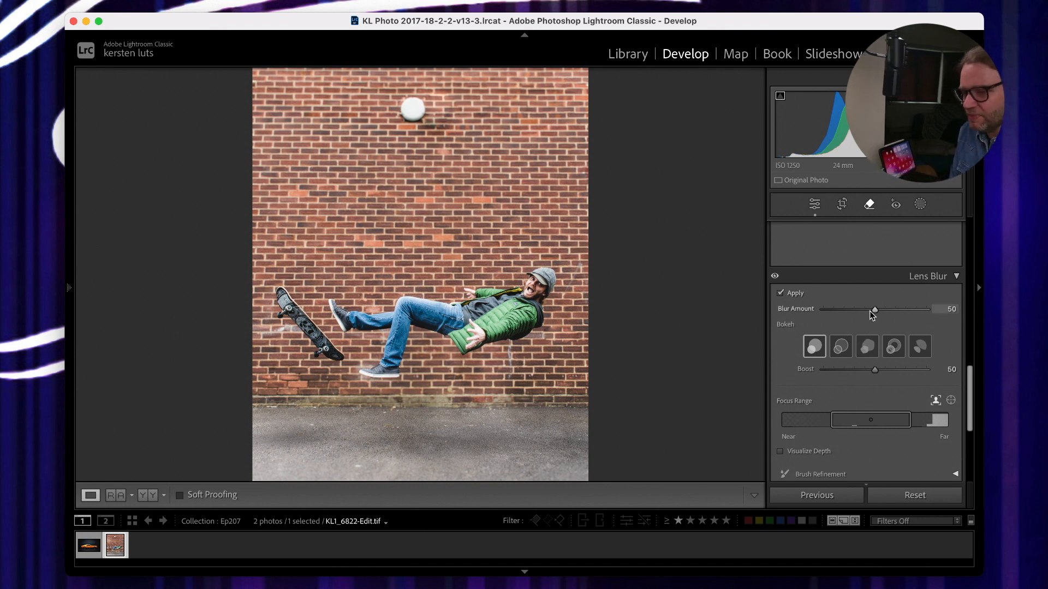
# Step: Set the Lens Blur amount to 78 with the third bokeh style and a Boost of 66
pyautogui.moveTo(874, 311); pyautogui.dragTo(910, 311)
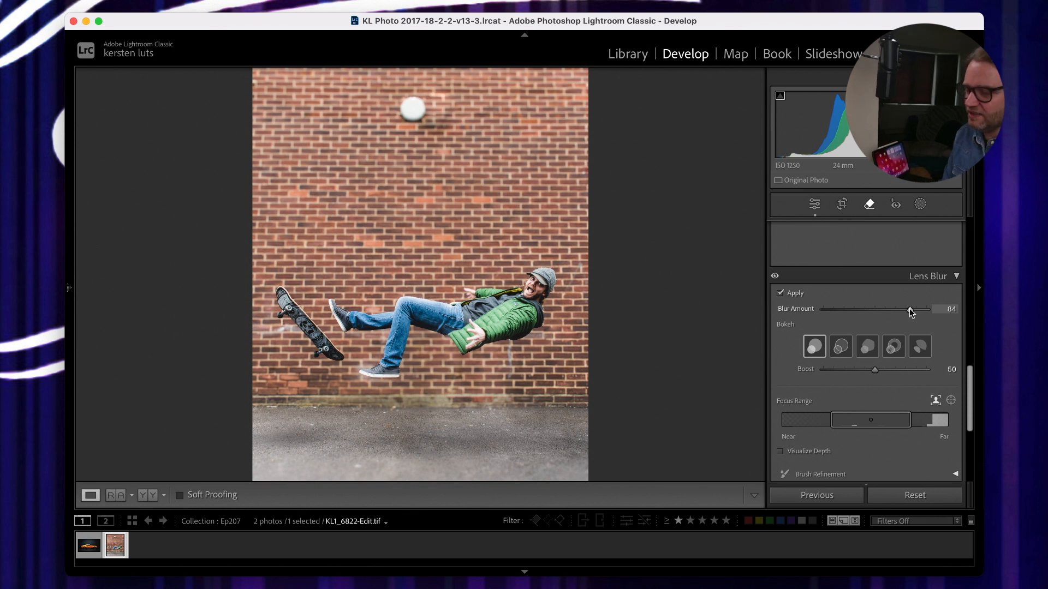
pyautogui.moveTo(910, 311)
pyautogui.mouseDown()
pyautogui.moveTo(865, 311)
pyautogui.moveTo(905, 311)
pyautogui.mouseUp()
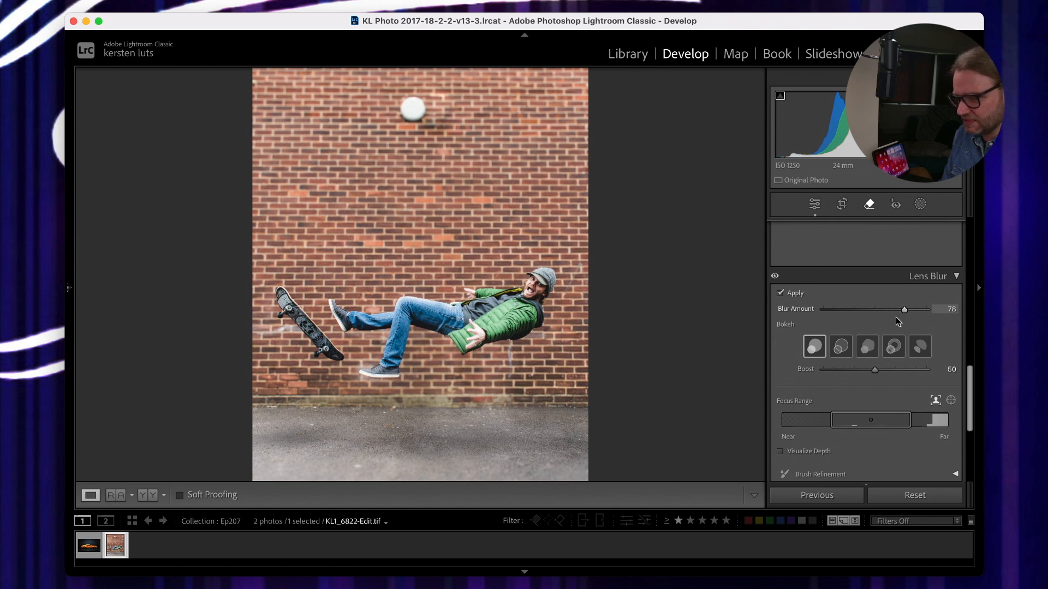
pyautogui.moveTo(876, 371)
pyautogui.mouseDown()
pyautogui.moveTo(906, 371)
pyautogui.moveTo(878, 372)
pyautogui.mouseUp()
pyautogui.click(843, 348)
pyautogui.click(867, 352)
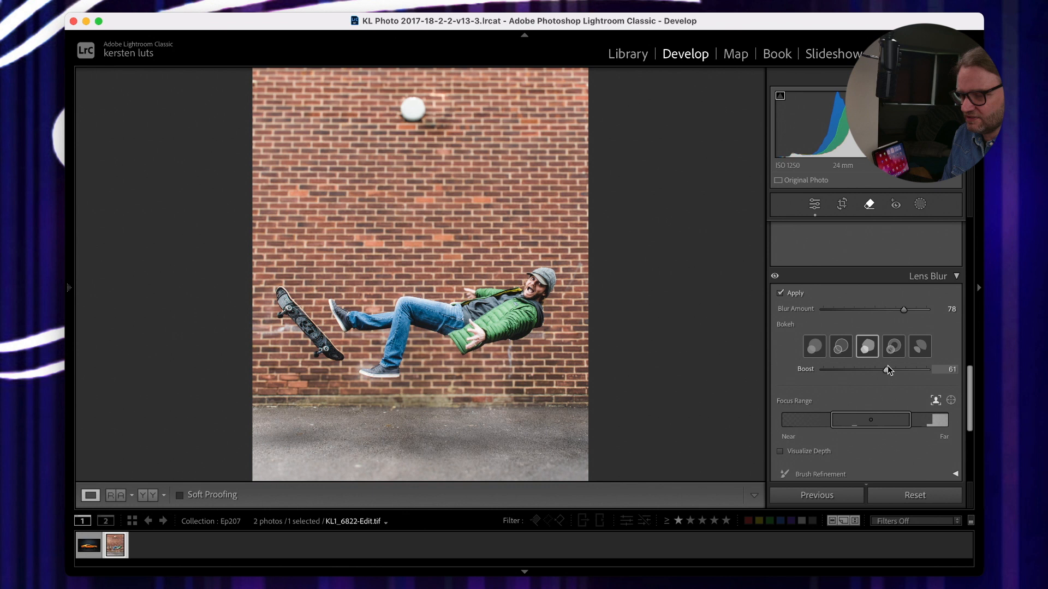
pyautogui.moveTo(886, 369)
pyautogui.mouseDown()
pyautogui.moveTo(901, 369)
pyautogui.moveTo(891, 370)
pyautogui.mouseUp()
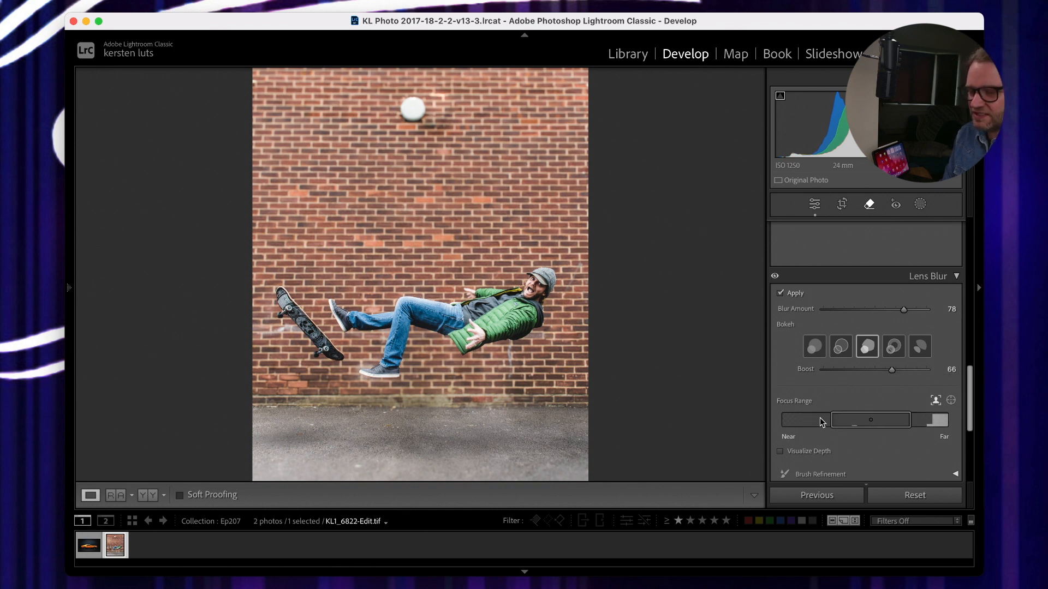
# Step: Shift the Lens Blur focus range nearer using the depth visualization and turn the visualization off again
pyautogui.moveTo(873, 423)
pyautogui.mouseDown()
pyautogui.moveTo(898, 423)
pyautogui.moveTo(843, 423)
pyautogui.moveTo(888, 423)
pyautogui.moveTo(872, 422)
pyautogui.mouseUp()
pyautogui.click(782, 451)
pyautogui.moveTo(868, 424); pyautogui.dragTo(852, 425)
pyautogui.scroll(-3, 851, 382)
pyautogui.moveTo(850, 338)
pyautogui.mouseDown()
pyautogui.moveTo(839, 338)
pyautogui.moveTo(855, 341)
pyautogui.mouseUp()
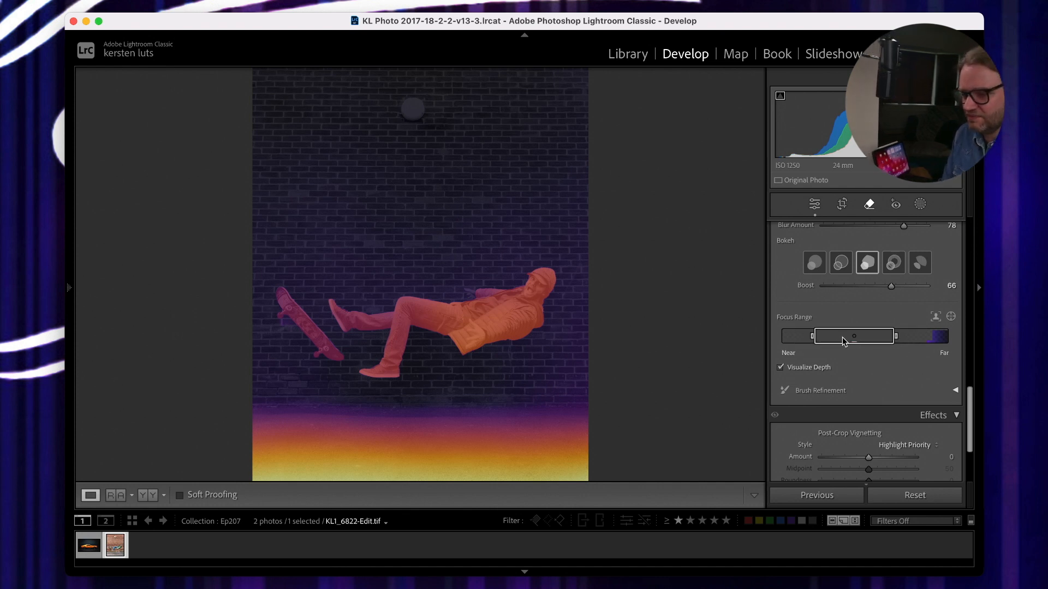
pyautogui.click(846, 336)
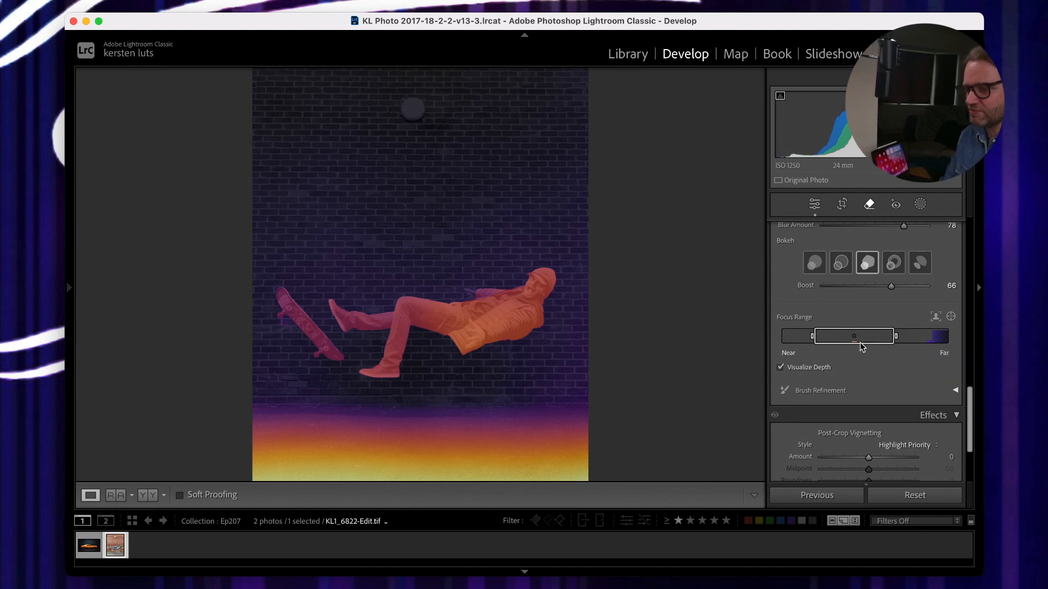
pyautogui.click(780, 368)
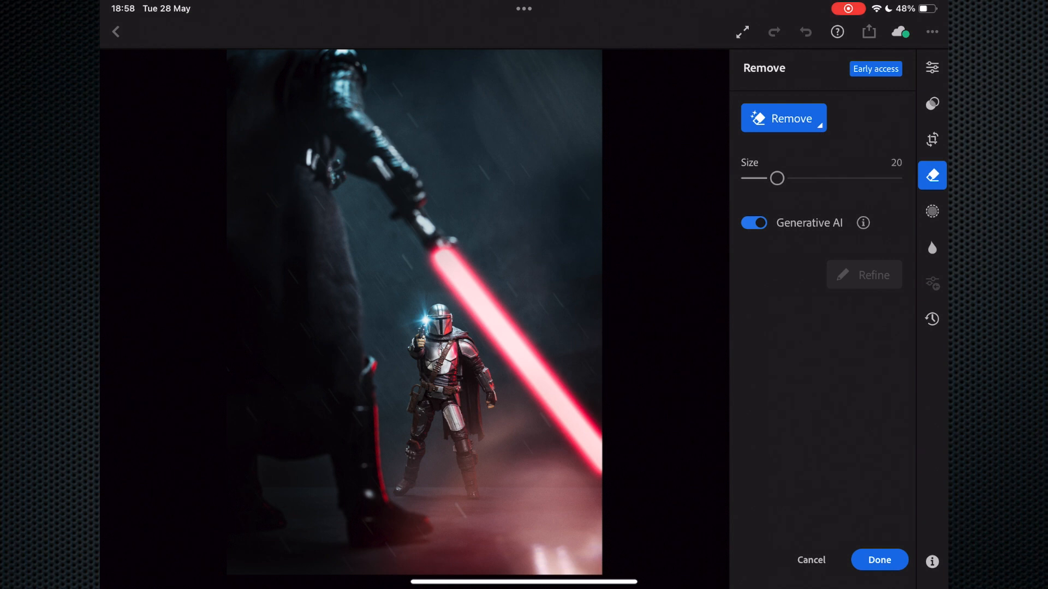
# Step: Switch to Lightroom on the iPad and generatively remove the armored figure and its blue glow with a size 23 brush
pyautogui.moveTo(776, 178); pyautogui.dragTo(781, 177)
pyautogui.moveTo(431, 320)
pyautogui.mouseDown()
pyautogui.moveTo(417, 352)
pyautogui.moveTo(458, 338)
pyautogui.moveTo(485, 401)
pyautogui.moveTo(469, 429)
pyautogui.moveTo(437, 371)
pyautogui.moveTo(417, 365)
pyautogui.moveTo(421, 442)
pyautogui.moveTo(401, 488)
pyautogui.moveTo(450, 437)
pyautogui.moveTo(464, 470)
pyautogui.mouseUp()
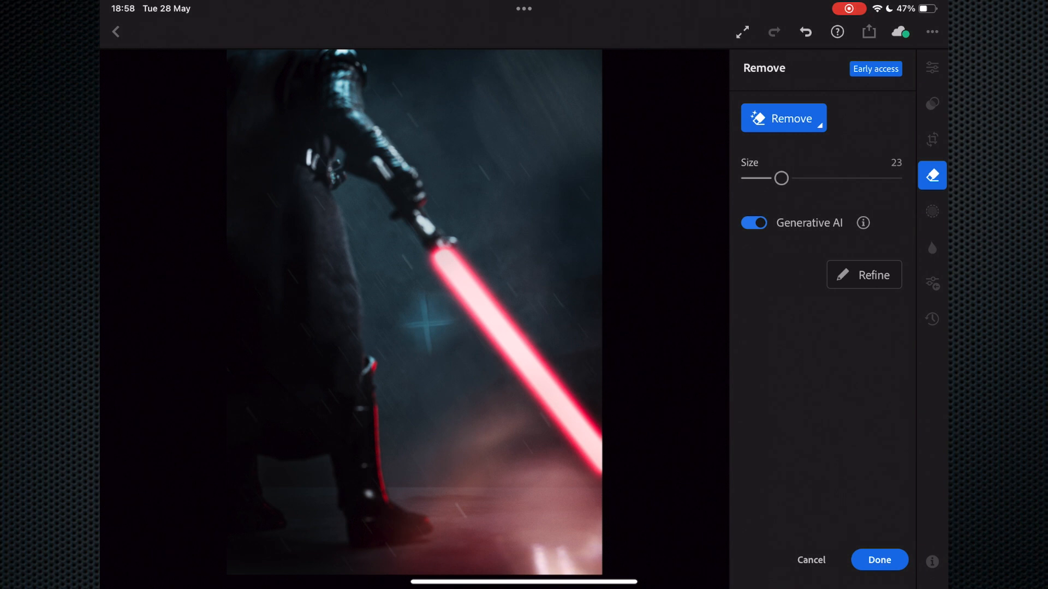
pyautogui.moveTo(414, 302)
pyautogui.mouseDown()
pyautogui.moveTo(406, 333)
pyautogui.moveTo(431, 344)
pyautogui.moveTo(450, 338)
pyautogui.moveTo(453, 316)
pyautogui.mouseUp()
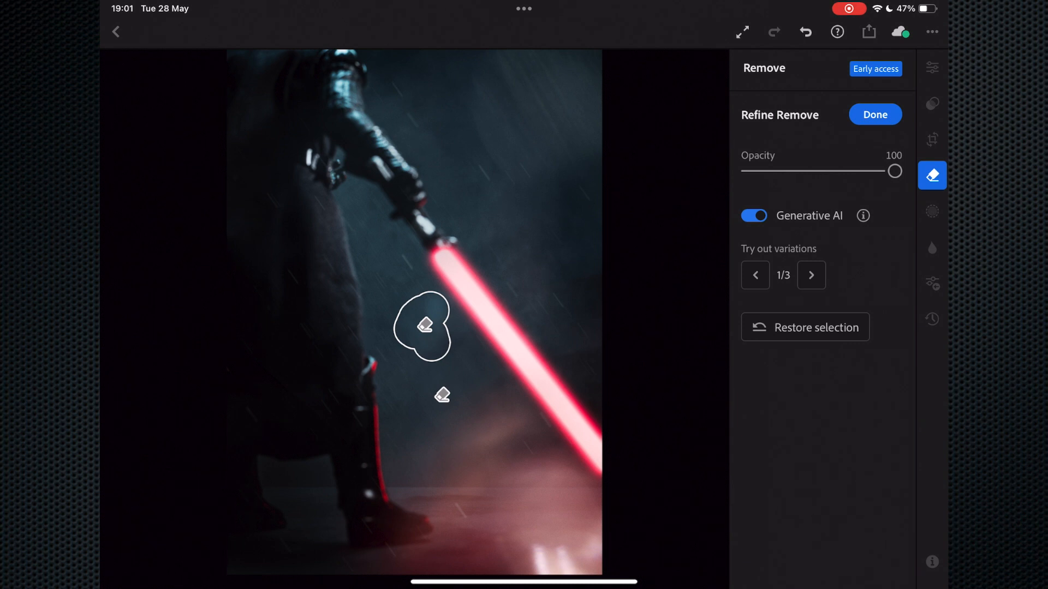
# Step: Compare the generated variations for the blue glow removal at 100 opacity
pyautogui.moveTo(895, 171)
pyautogui.mouseDown()
pyautogui.moveTo(776, 171)
pyautogui.moveTo(895, 171)
pyautogui.mouseUp()
pyautogui.click(810, 275)
pyautogui.click(811, 275)
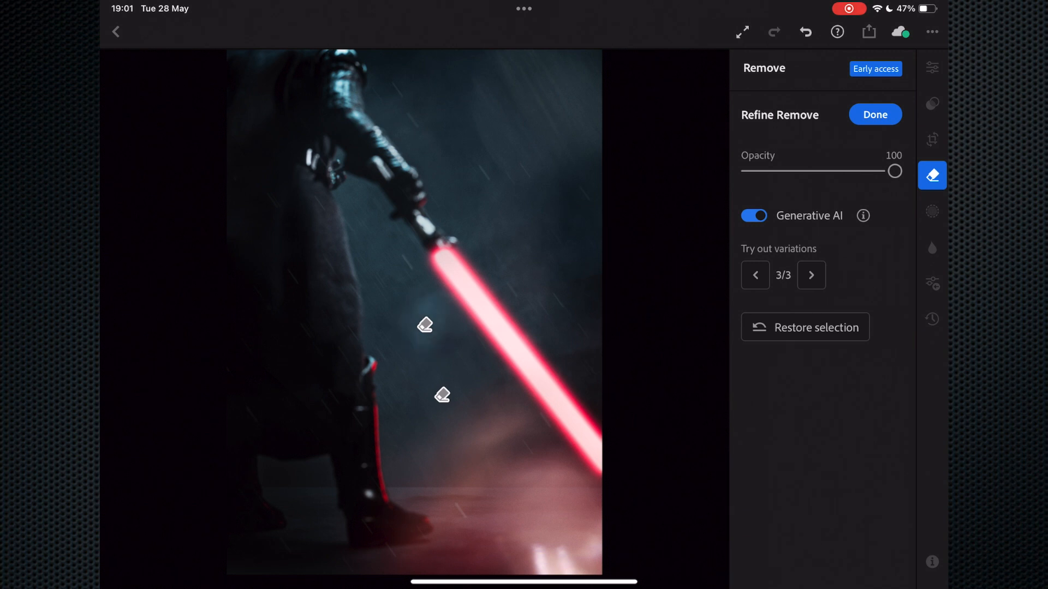
pyautogui.click(810, 275)
pyautogui.click(754, 275)
pyautogui.click(754, 275)
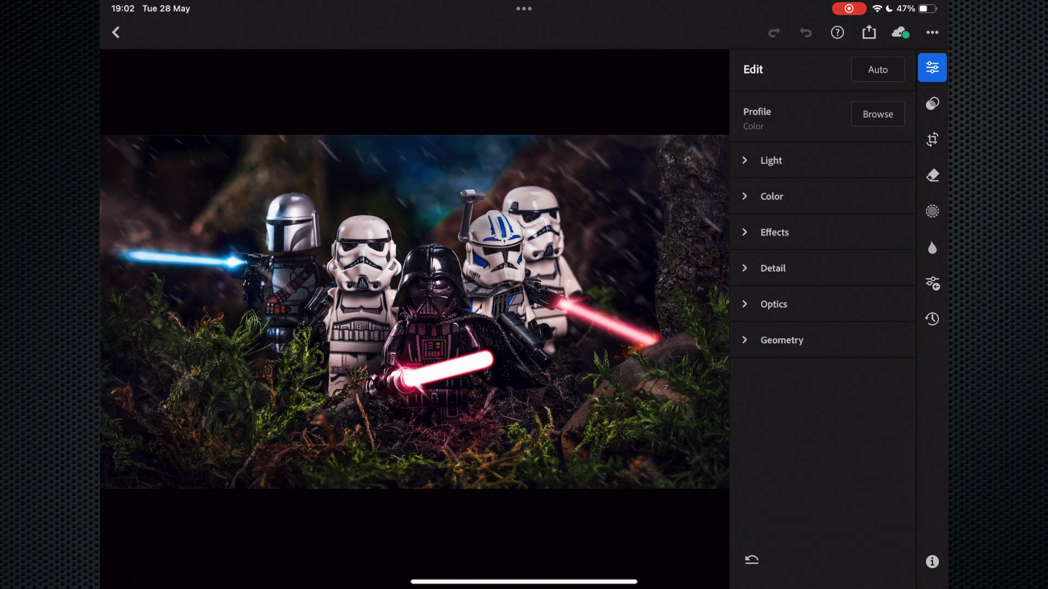
# Step: Generatively remove the silver-helmeted toy figure and its blue laser beam from the forest photo and keep variation 2
pyautogui.click(931, 175)
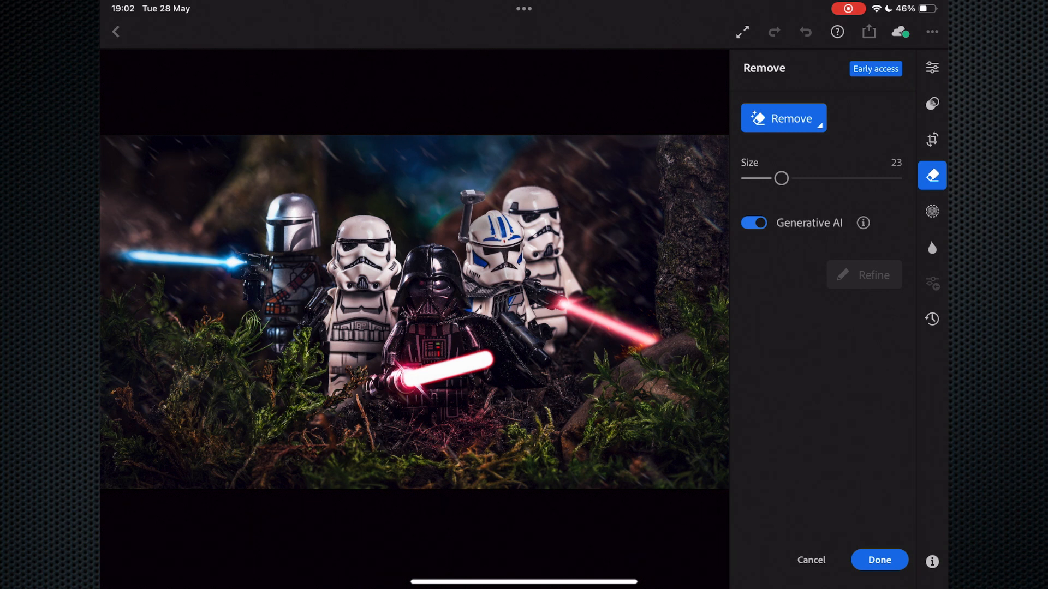
pyautogui.moveTo(267, 213)
pyautogui.mouseDown()
pyautogui.moveTo(294, 240)
pyautogui.moveTo(319, 210)
pyautogui.moveTo(314, 273)
pyautogui.moveTo(291, 319)
pyautogui.moveTo(232, 256)
pyautogui.moveTo(117, 254)
pyautogui.mouseUp()
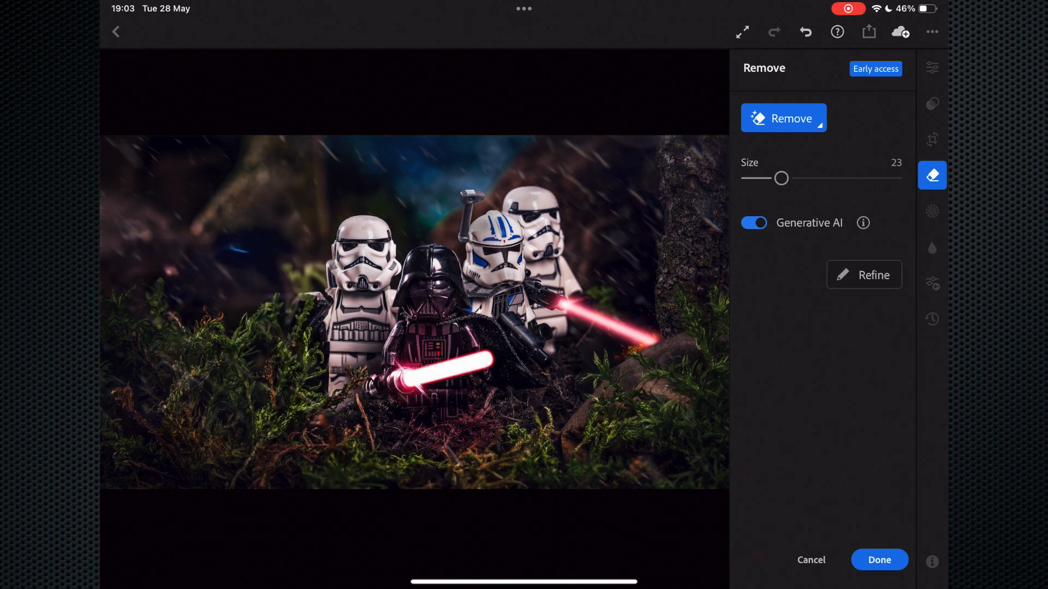
pyautogui.click(864, 274)
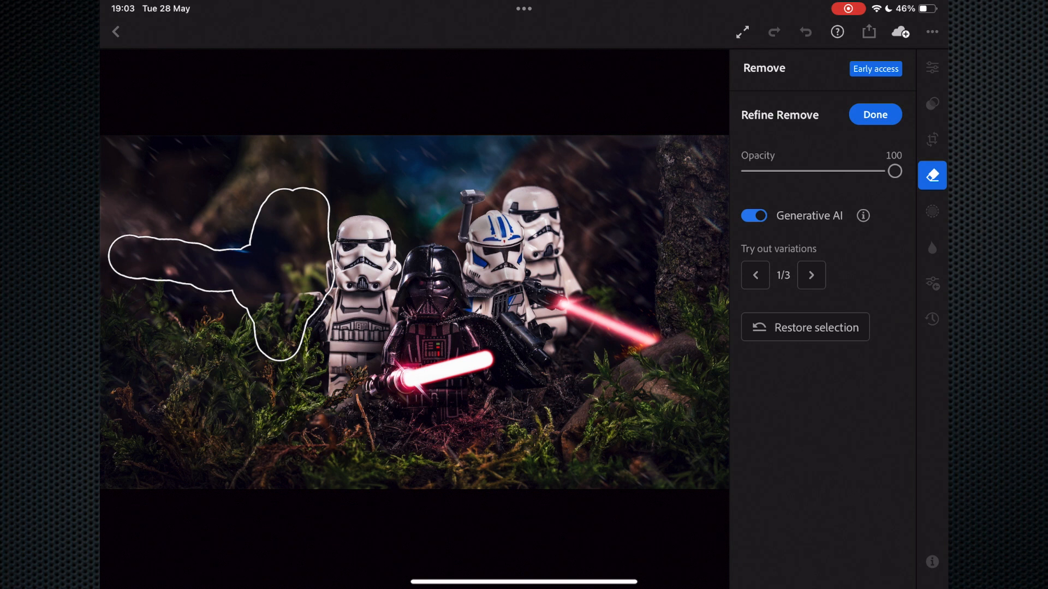
pyautogui.click(811, 275)
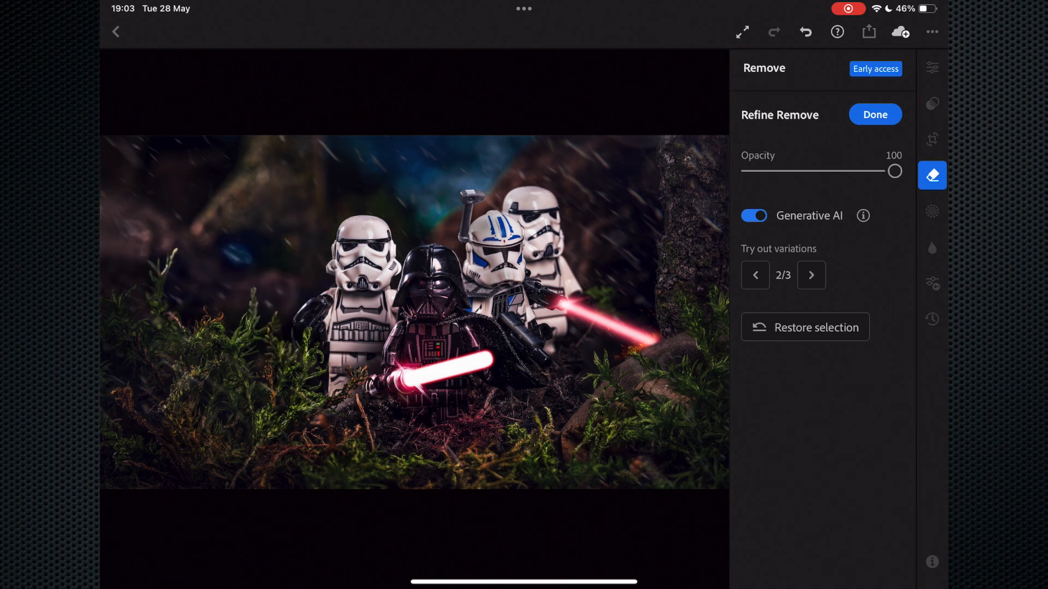
pyautogui.click(810, 275)
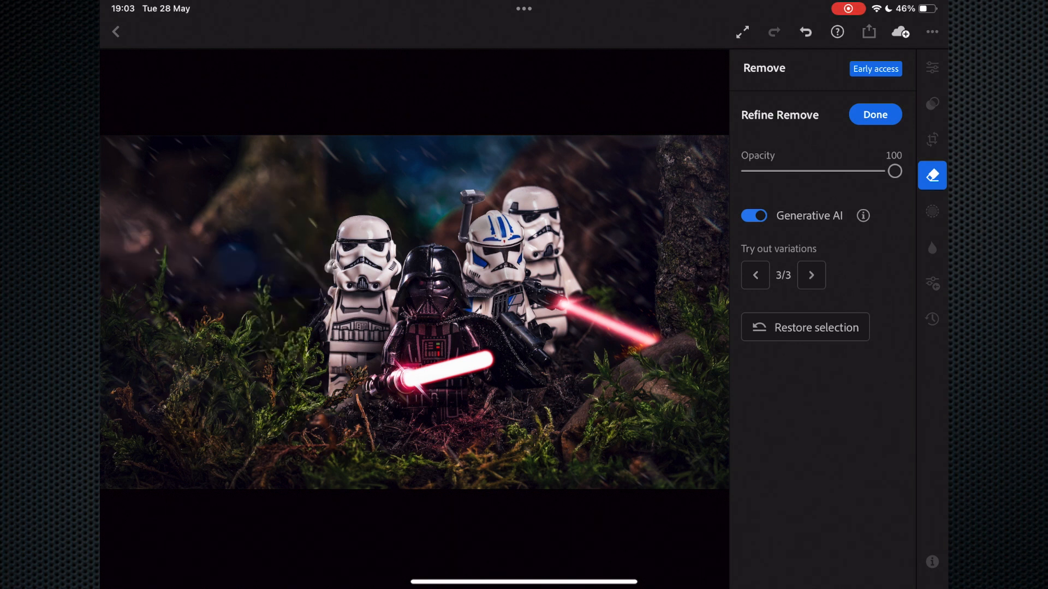
pyautogui.click(755, 275)
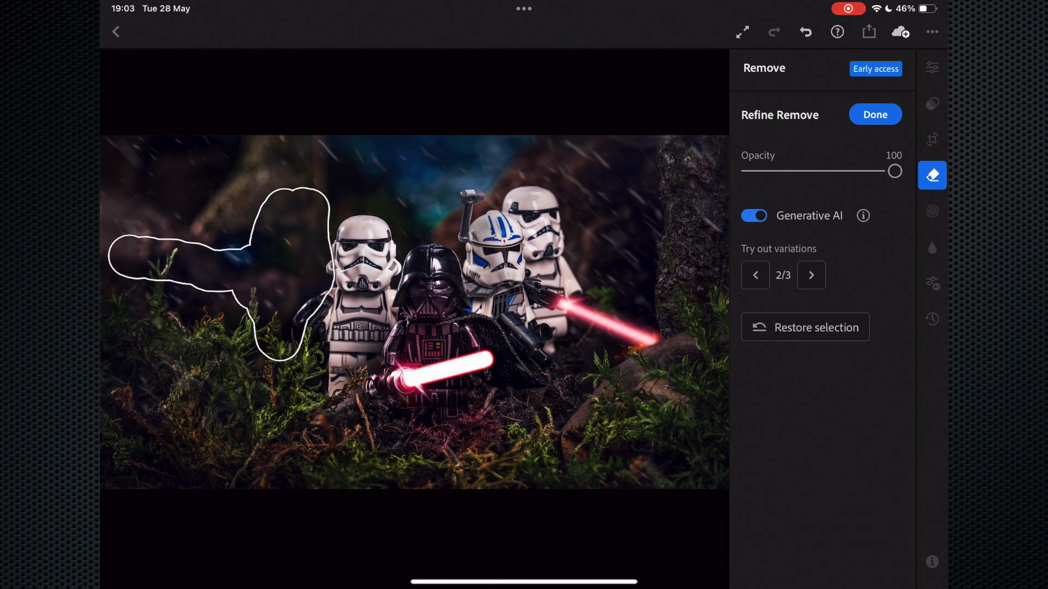
pyautogui.click(875, 114)
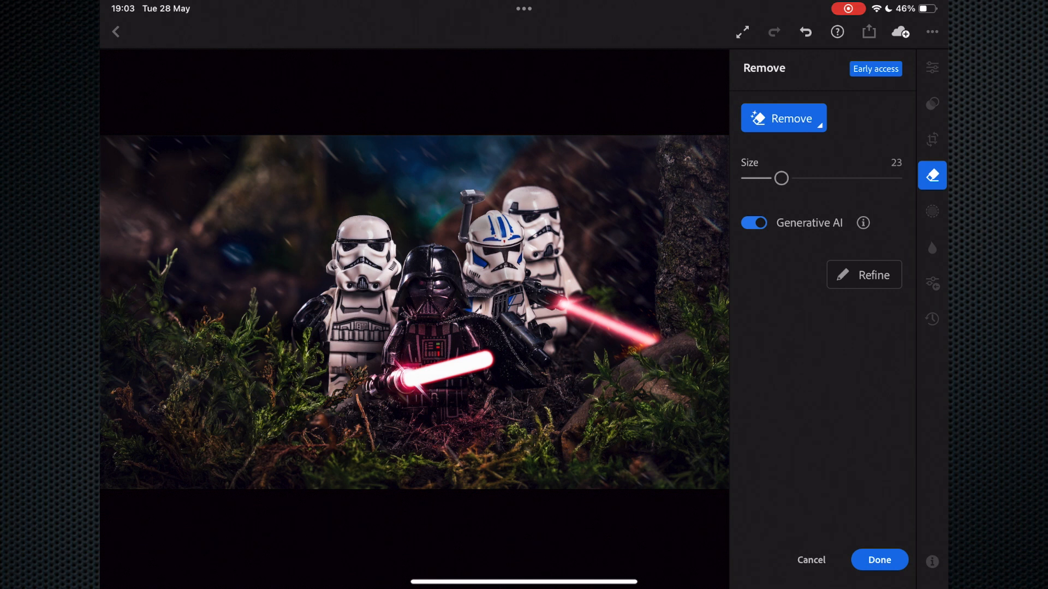
# Step: Generatively remove the leftover blue spot and all three white troopers with the red laser beam, keeping only the black-caped figure
pyautogui.moveTo(240, 240); pyautogui.dragTo(238, 270)
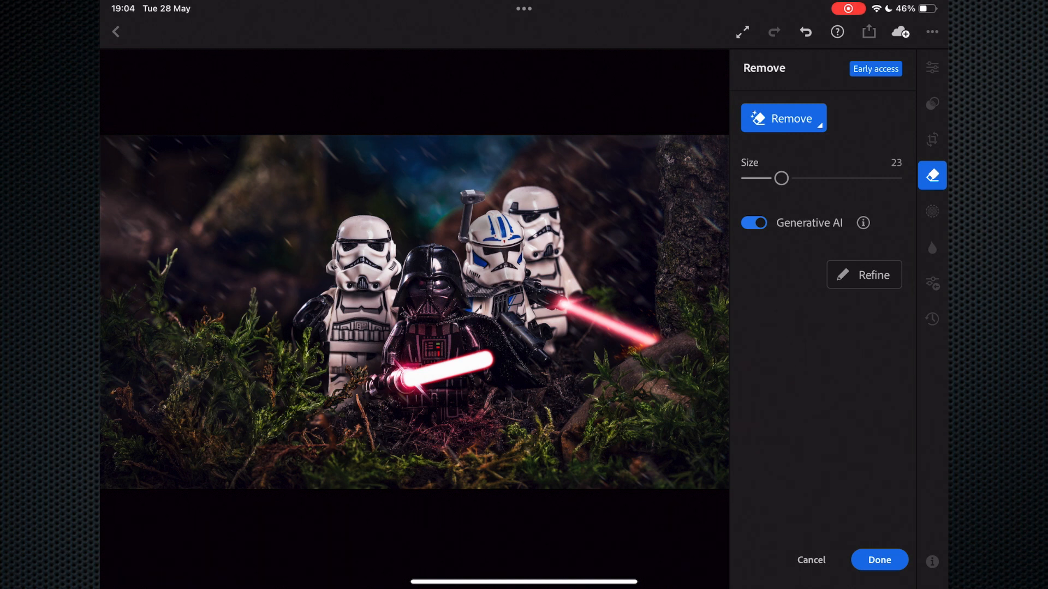
pyautogui.moveTo(360, 223); pyautogui.dragTo(349, 409)
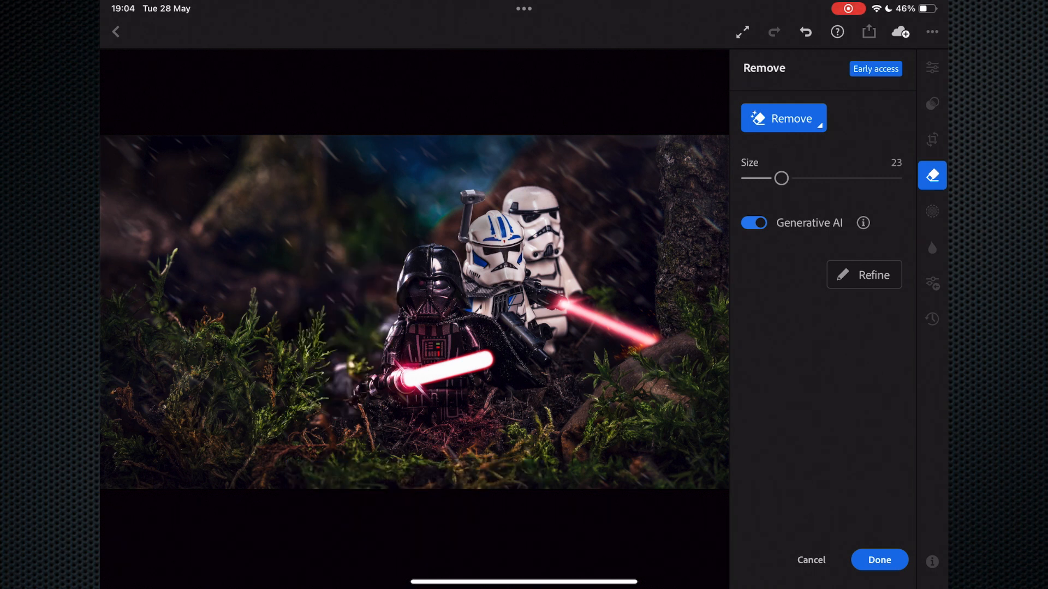
pyautogui.moveTo(472, 198)
pyautogui.mouseDown()
pyautogui.moveTo(476, 278)
pyautogui.moveTo(647, 341)
pyautogui.mouseUp()
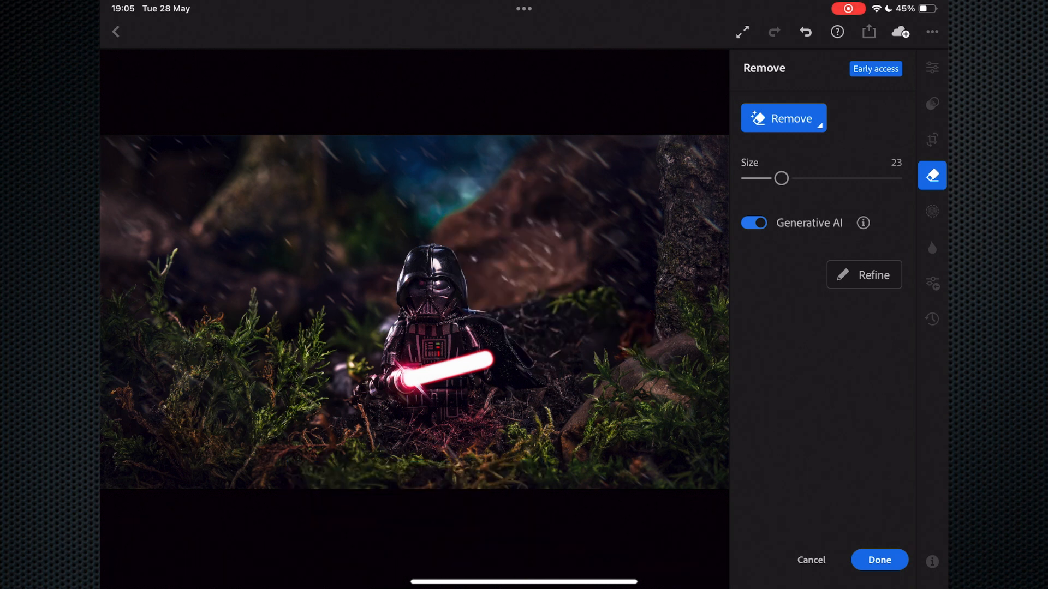